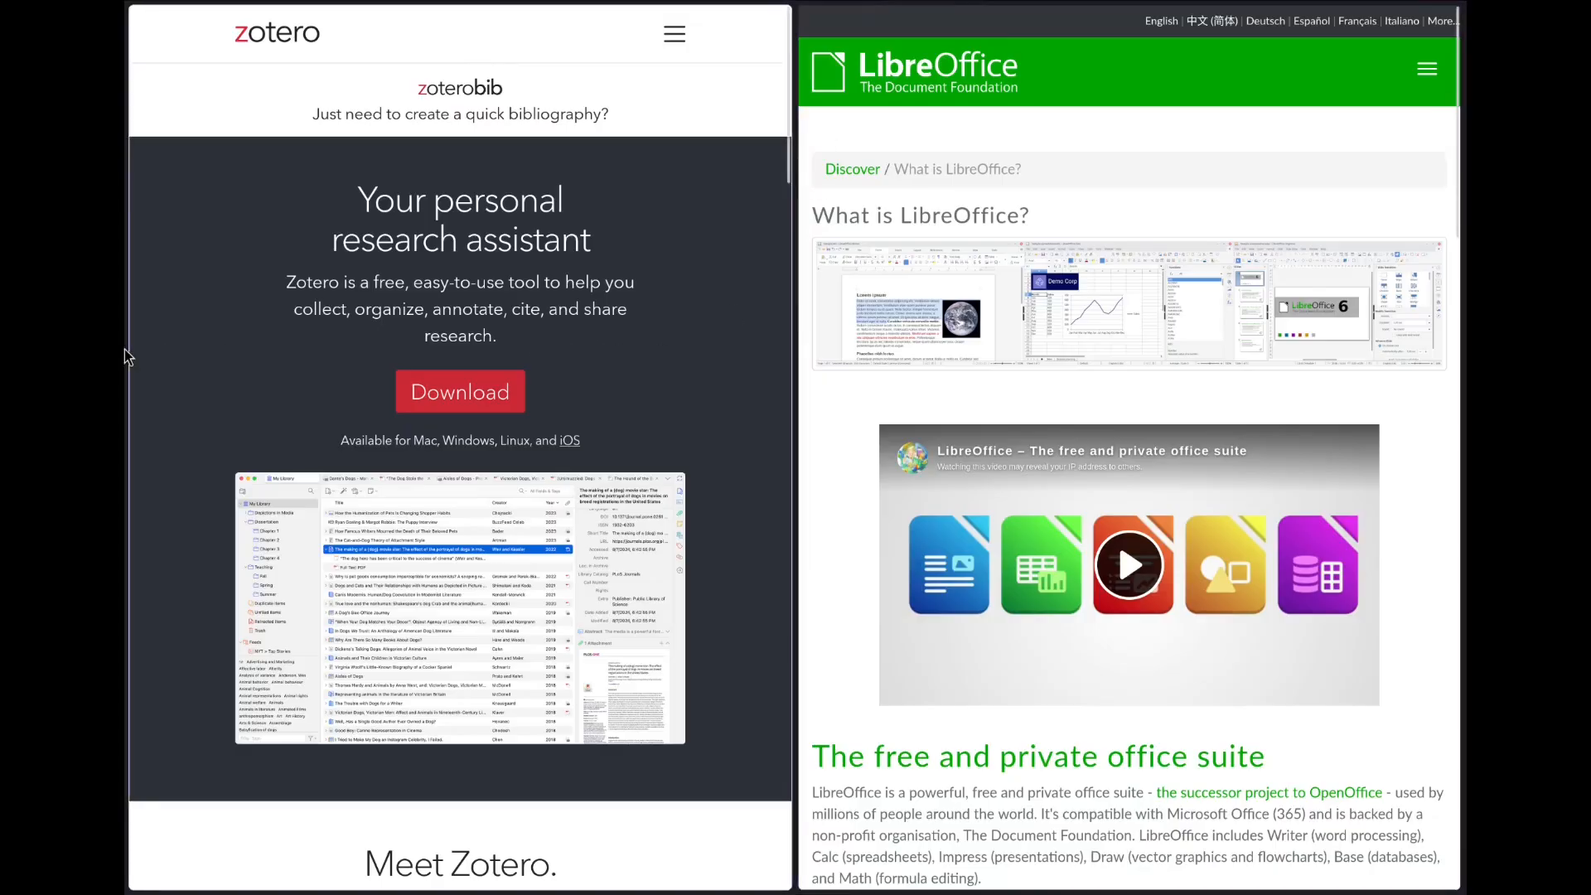
Switch to the Flathub page and search its apps for "zotero".
{"action": "mouse_move", "coordinate": [130, 357]}
{"action": "left_click", "coordinate": [194, 248]}
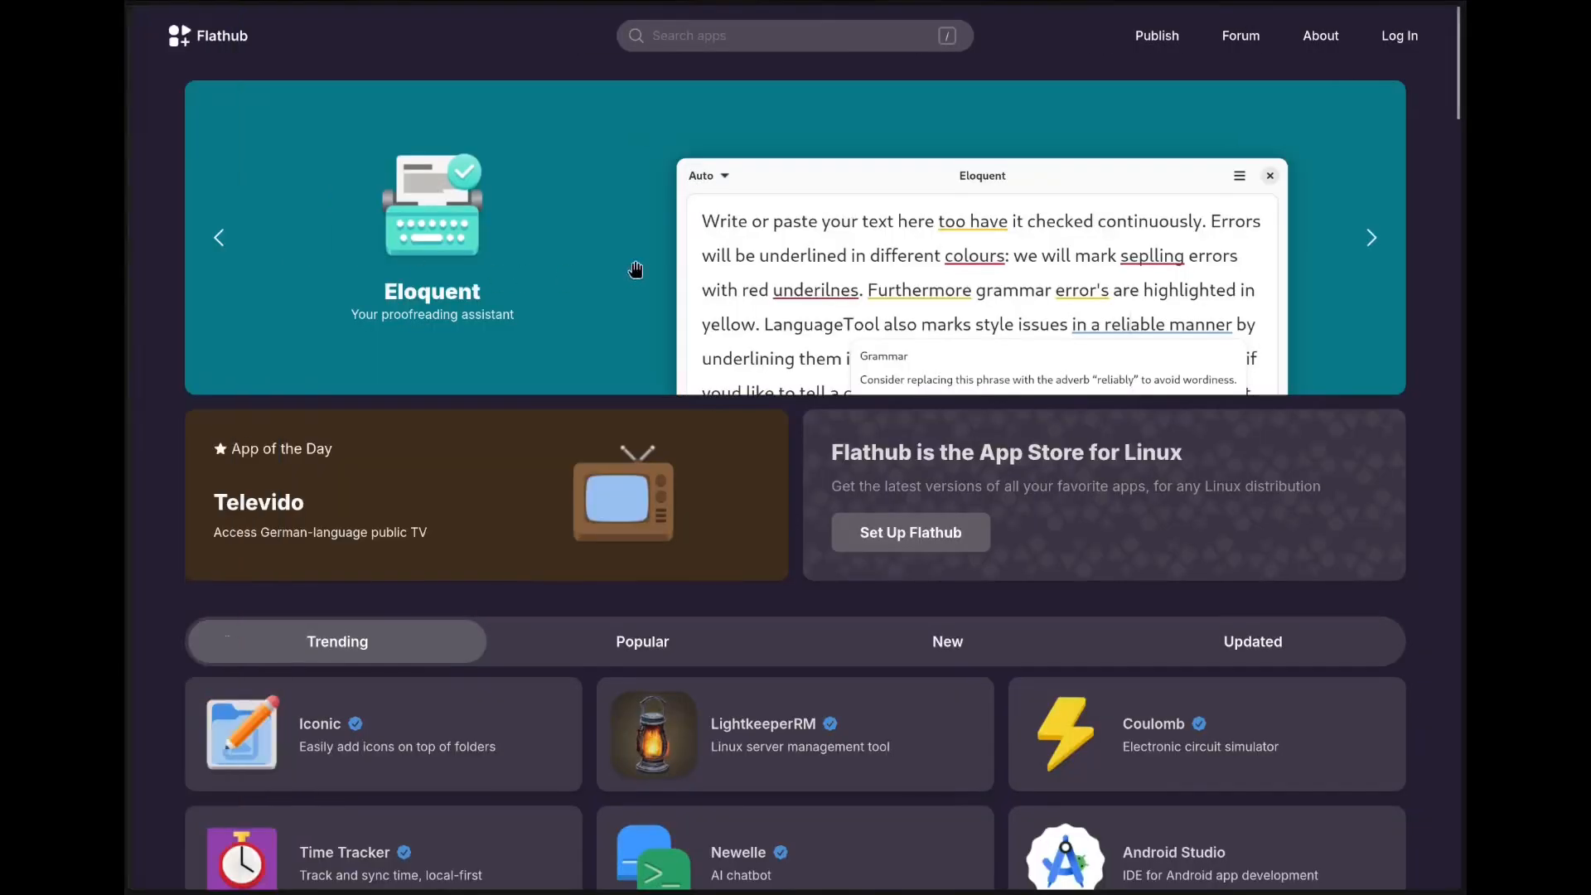
{"action": "left_click", "coordinate": [710, 39]}
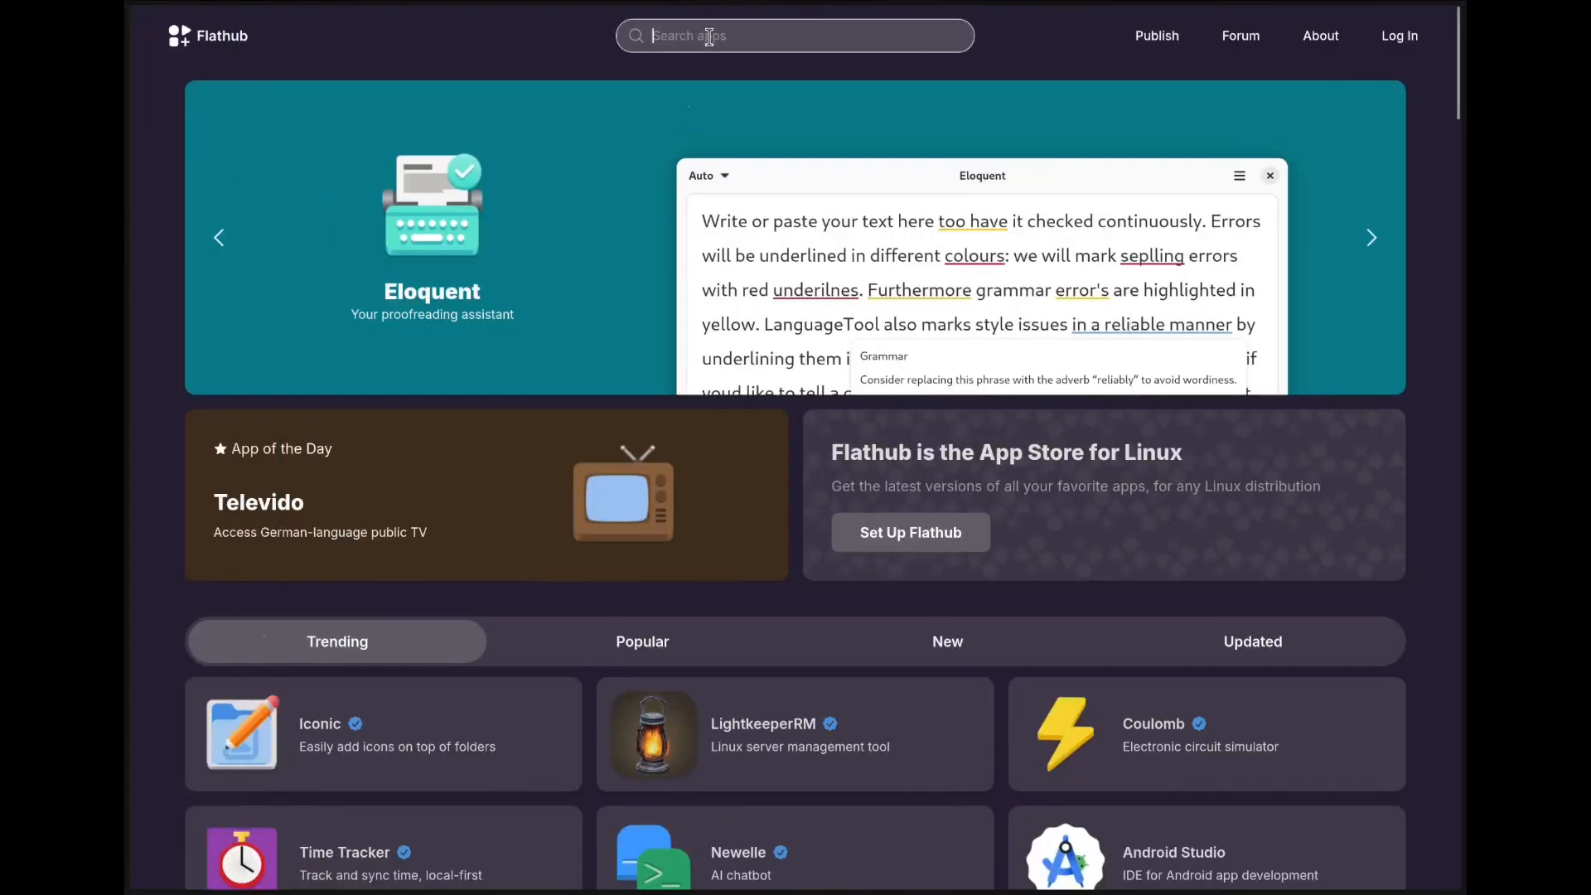
{"action": "type", "text": "zotero"}
{"action": "key", "text": "Return"}
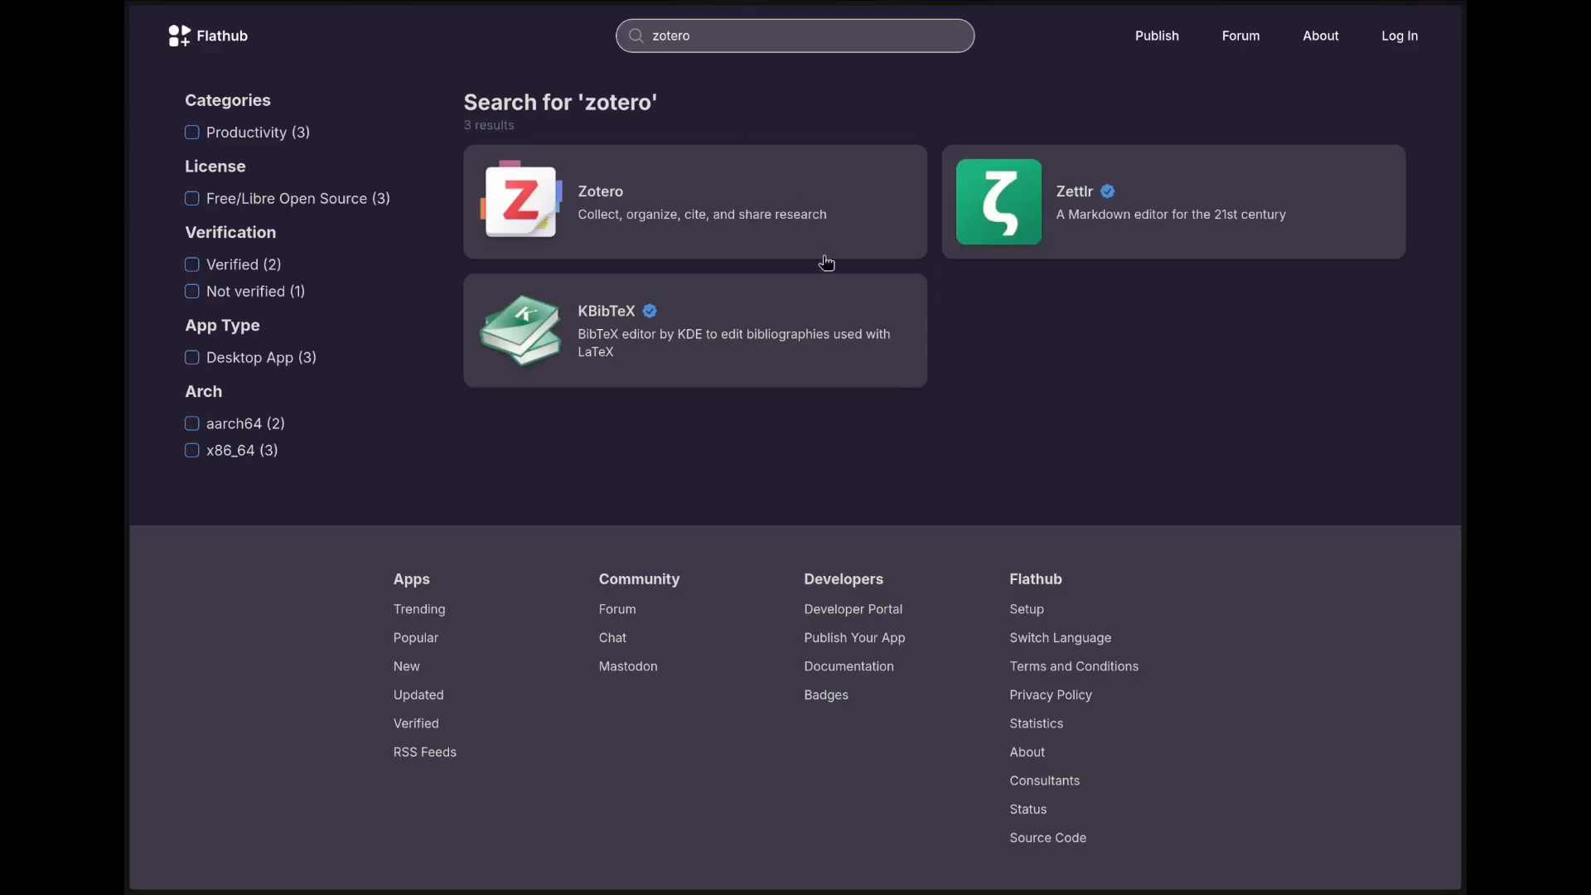
Search Flathub for "flatseal" and open the Flatseal app page.
{"action": "triple_click", "coordinate": [722, 36]}
{"action": "type", "text": "flatseal"}
{"action": "key", "text": "Return"}
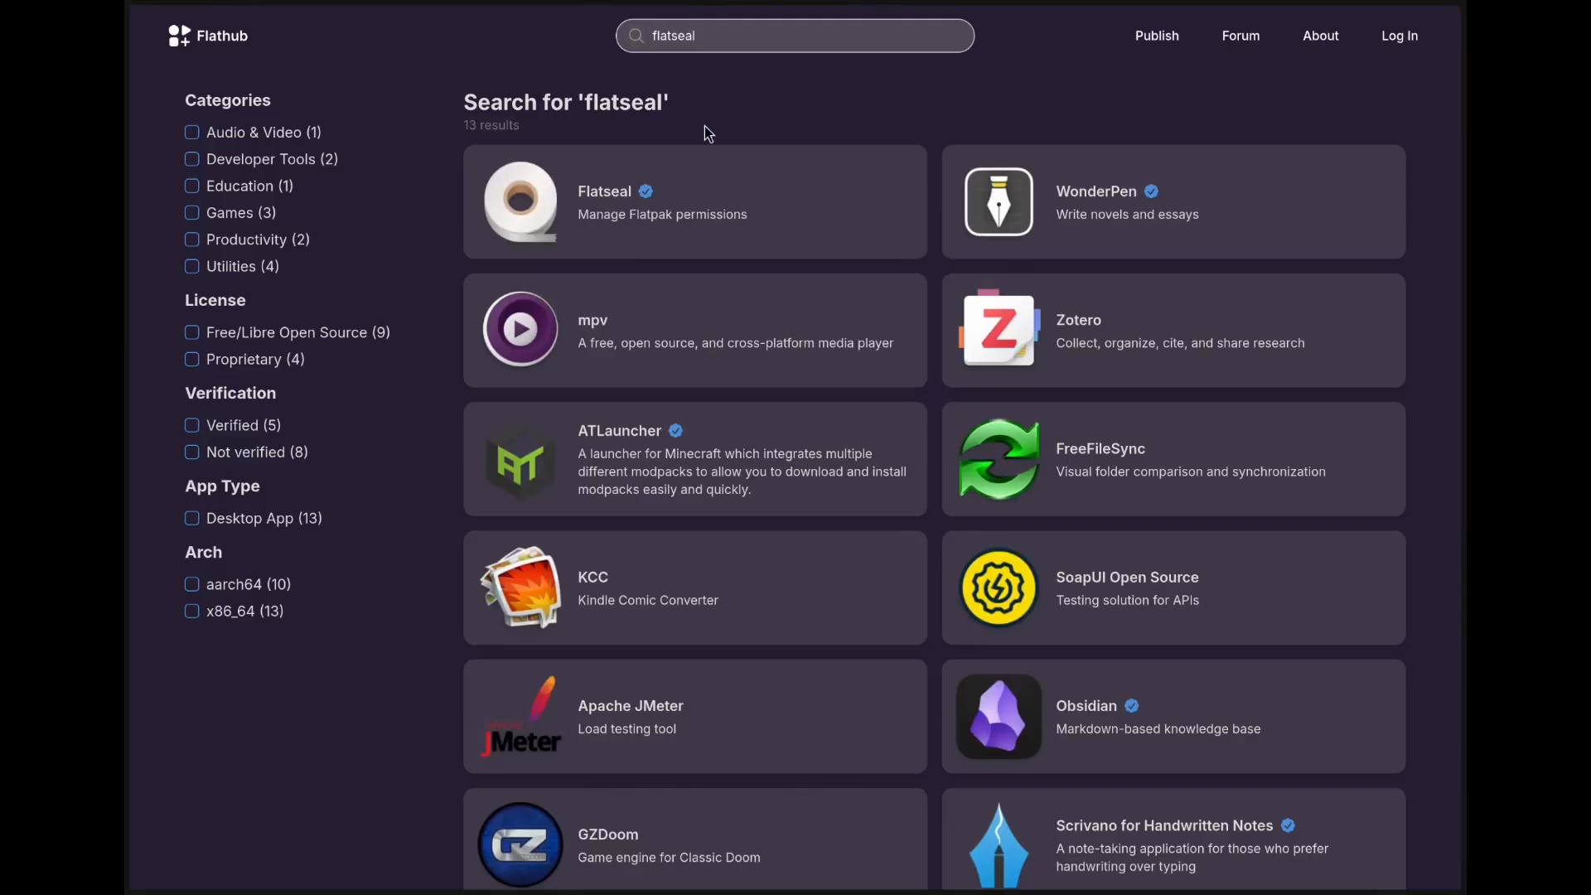
{"action": "left_click", "coordinate": [693, 192]}
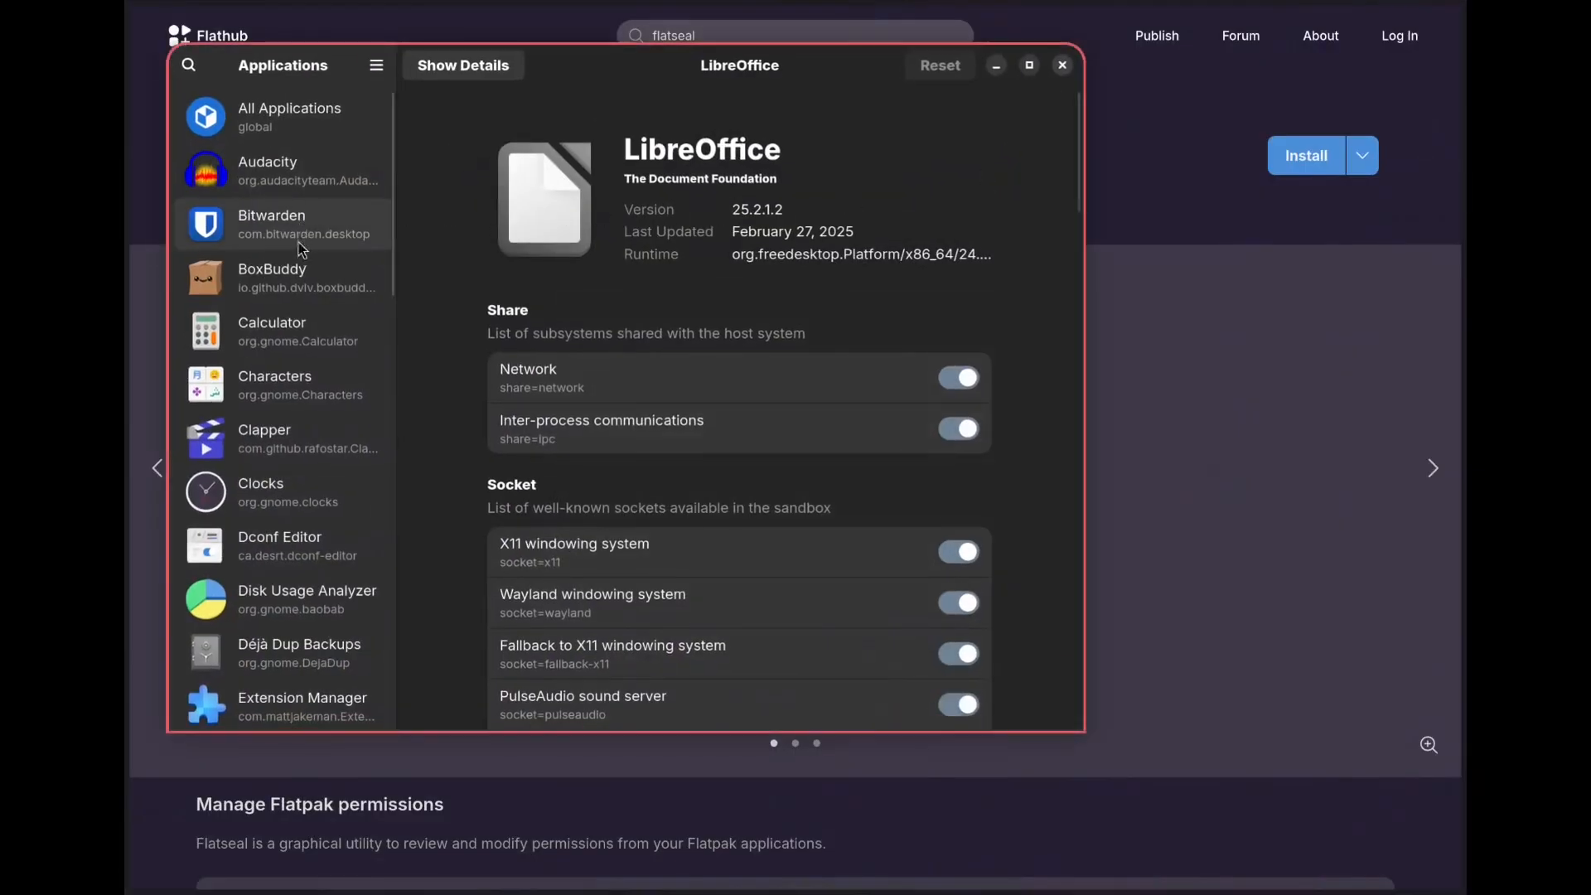
Disable the Wayland windowing system socket for LibreOffice and display the permissions of Zotero.
{"action": "scroll", "coordinate": [299, 328], "scroll_direction": "down", "scroll_amount": 3}
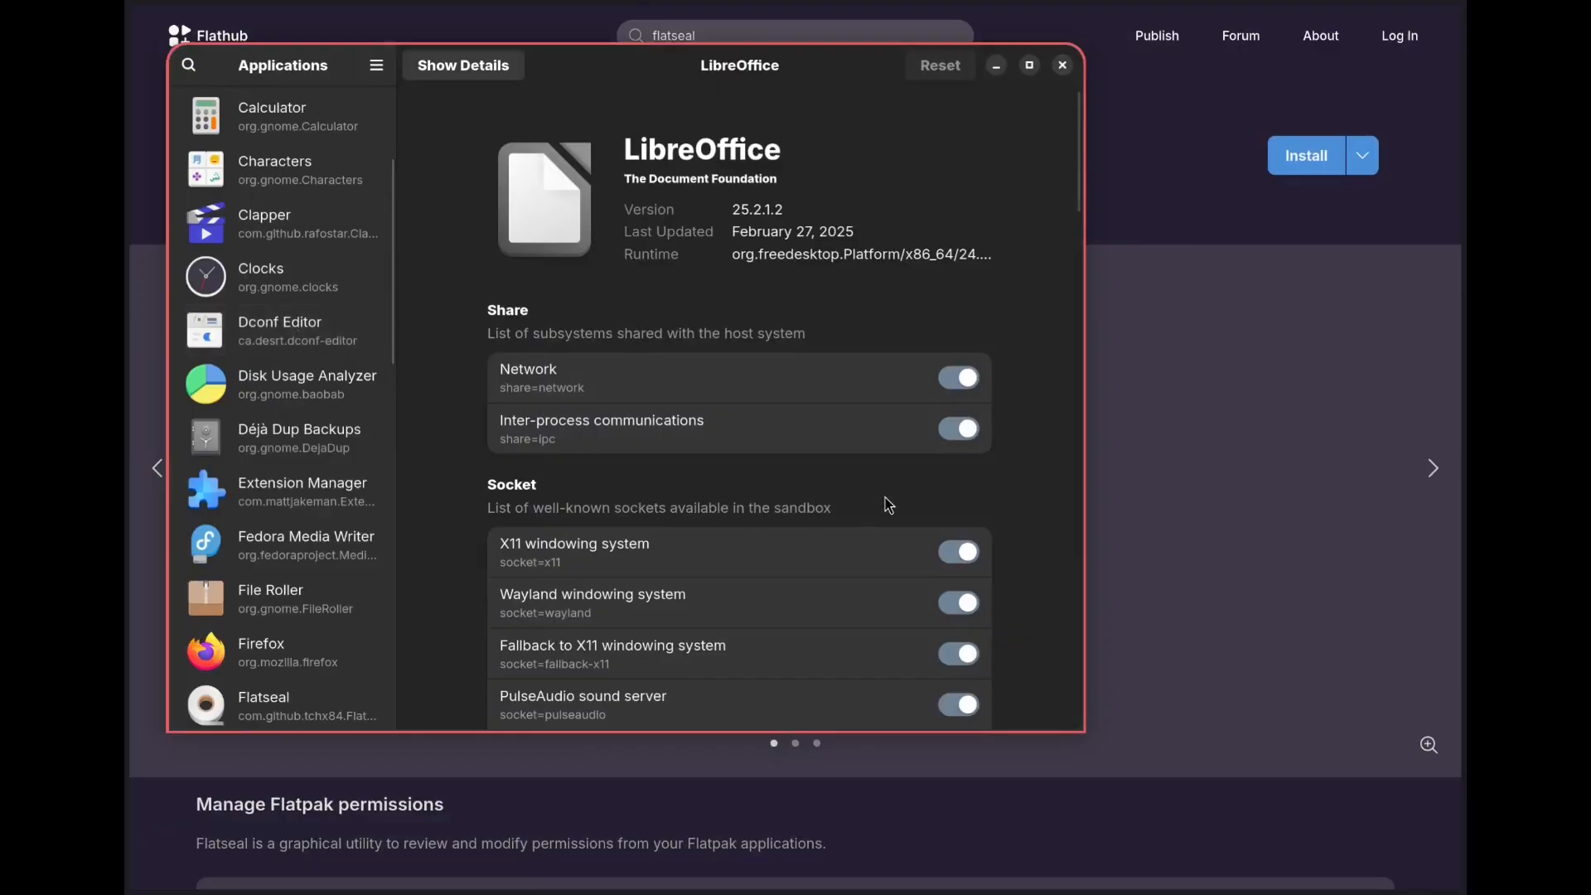
{"action": "scroll", "coordinate": [888, 504], "scroll_direction": "down", "scroll_amount": 3}
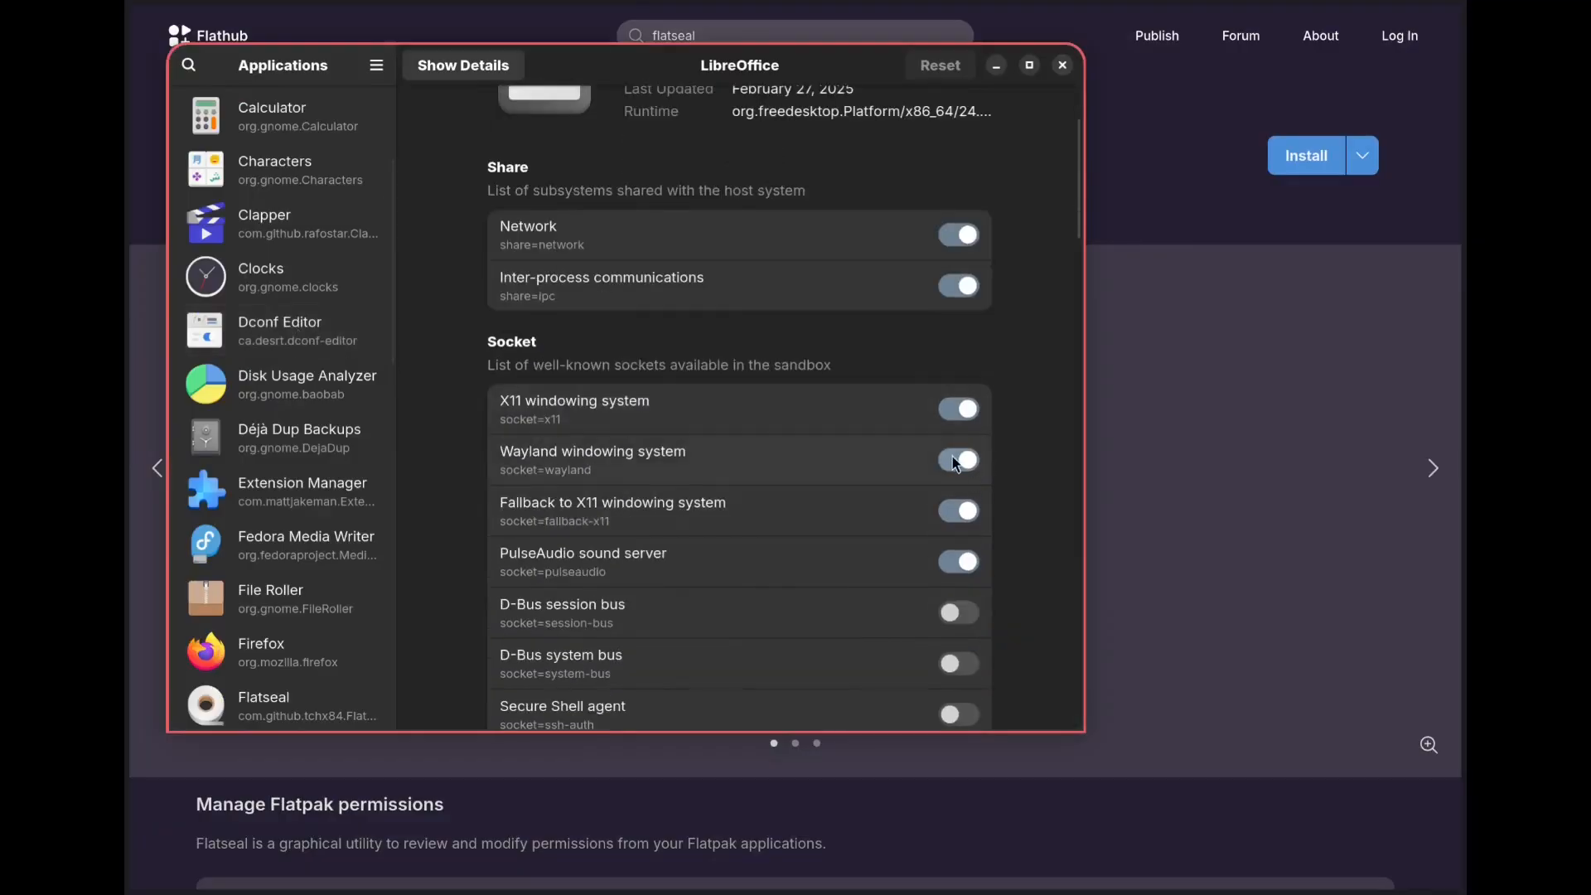
{"action": "left_click", "coordinate": [954, 458]}
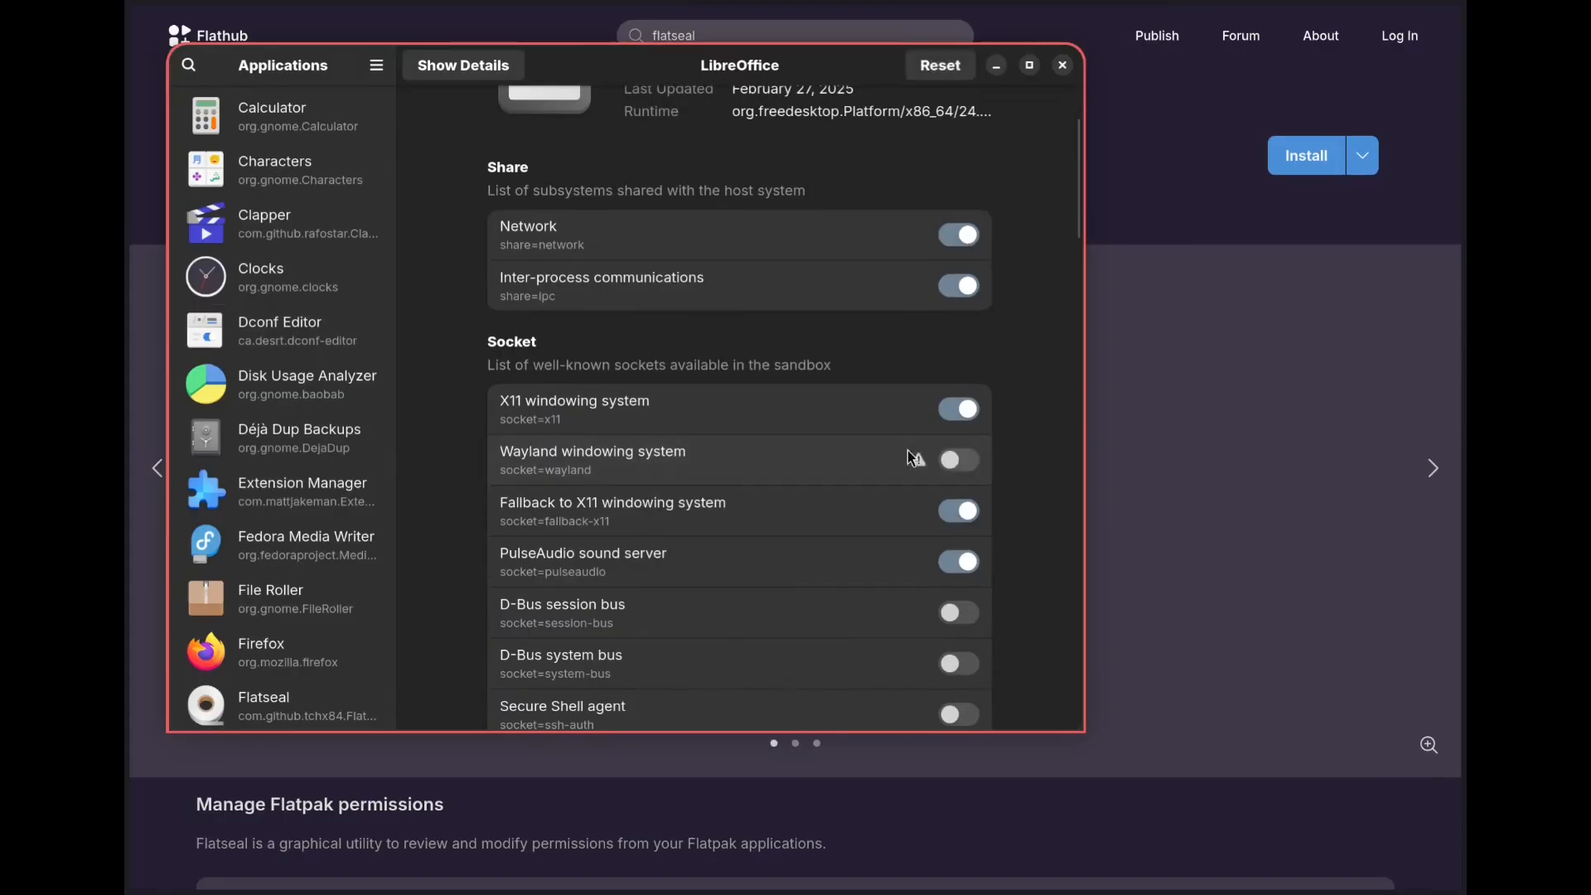
{"action": "scroll", "coordinate": [331, 425], "scroll_direction": "down", "scroll_amount": 5}
{"action": "scroll", "coordinate": [332, 425], "scroll_direction": "down", "scroll_amount": 5}
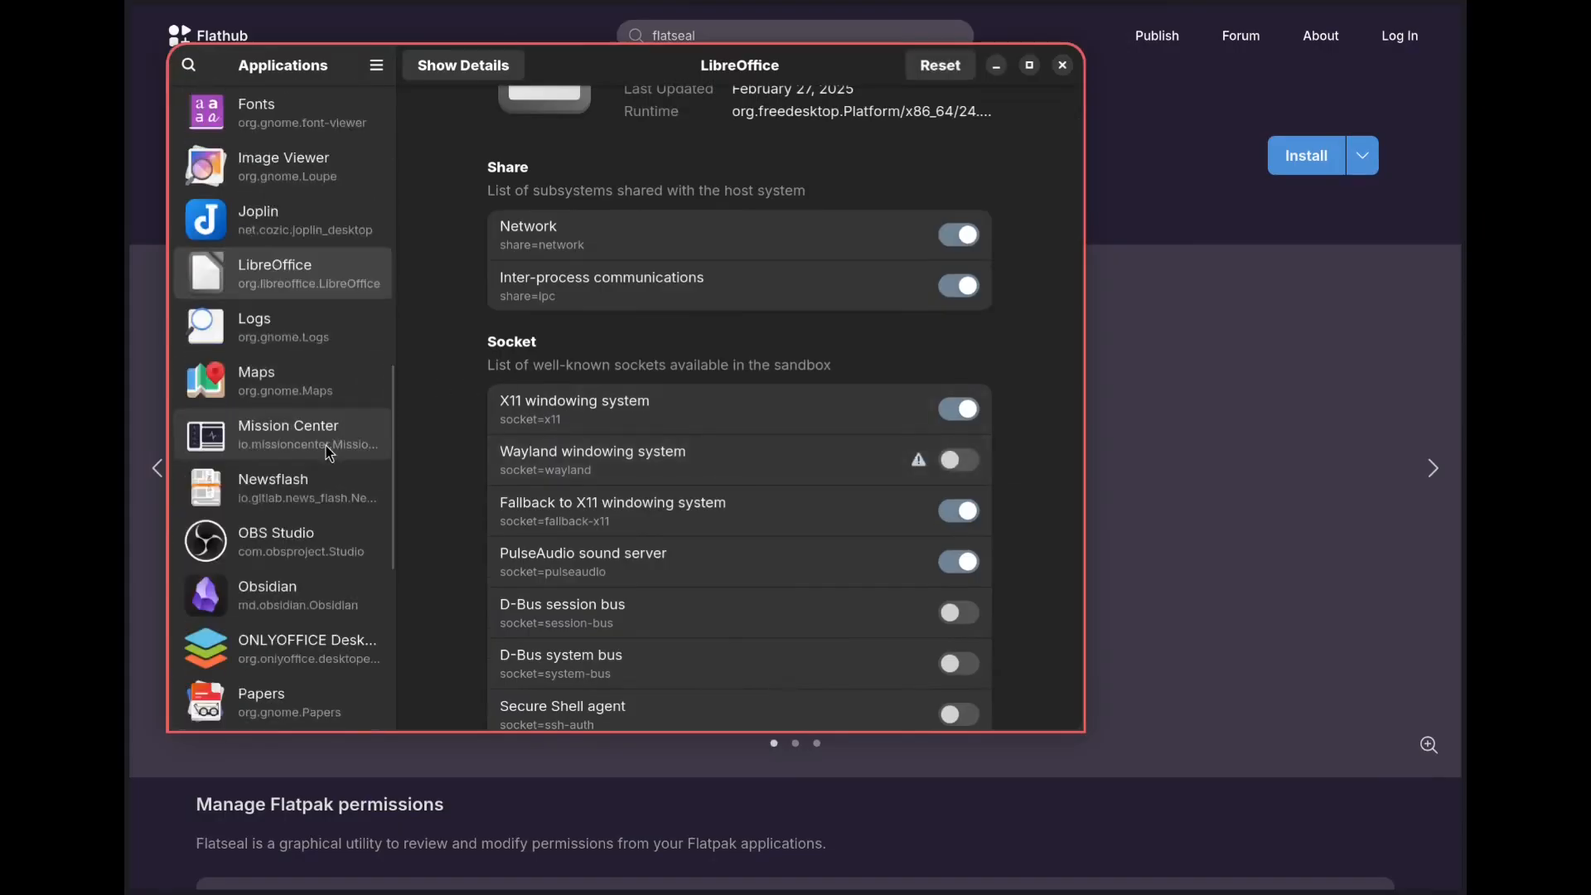
{"action": "scroll", "coordinate": [315, 472], "scroll_direction": "down", "scroll_amount": 6}
{"action": "left_click", "coordinate": [276, 692]}
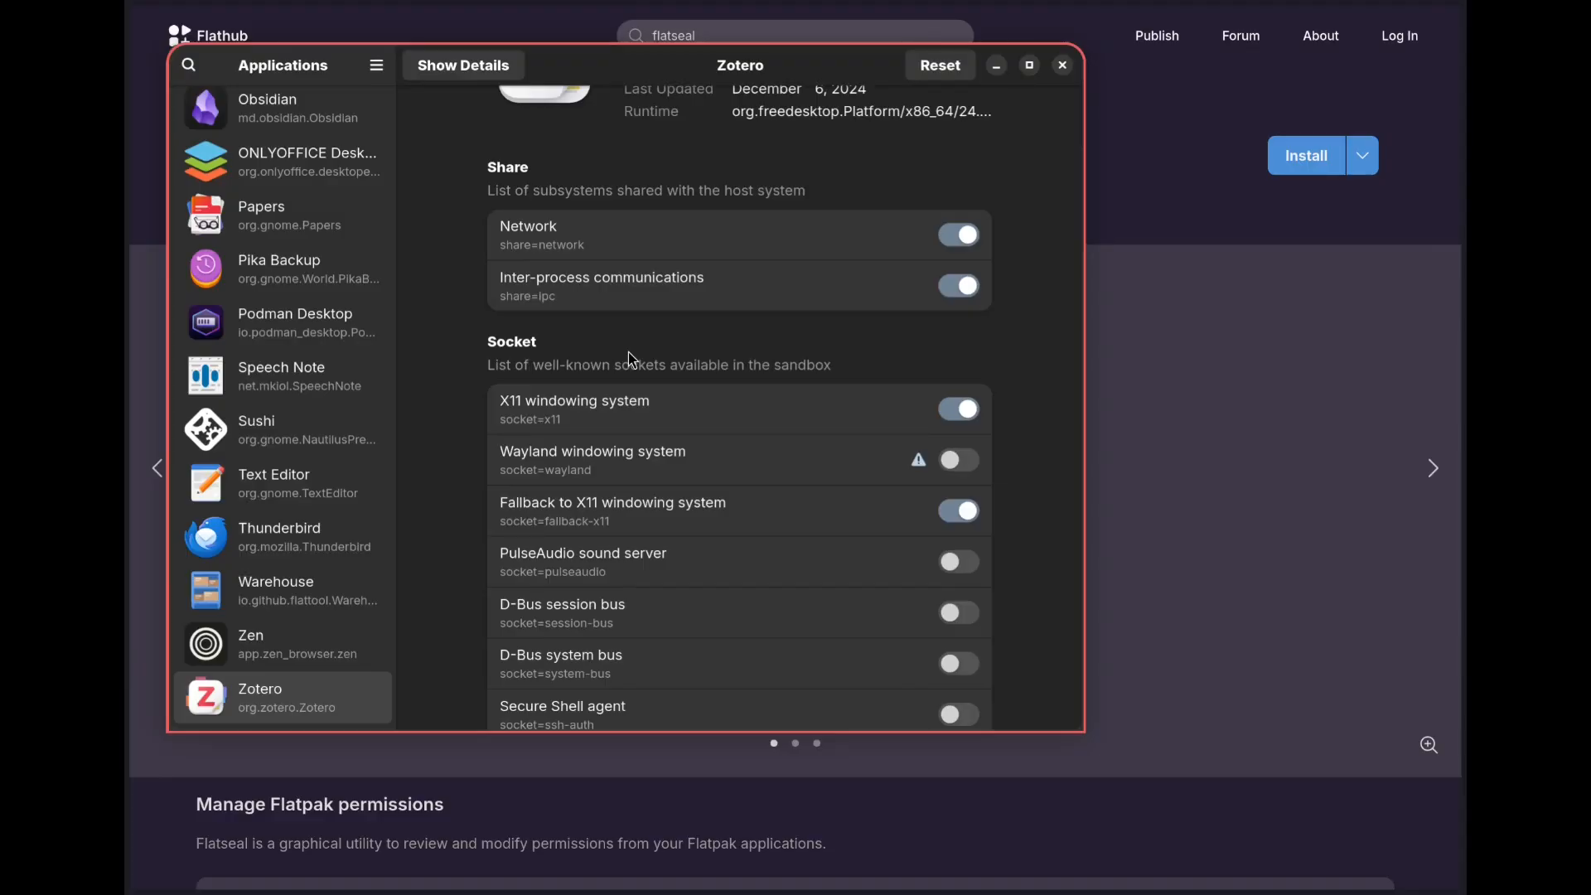
Switch to the Zen browser and download the 64-bit Zotero 7 for Linux from the Zotero download page.
{"action": "key", "text": "super"}
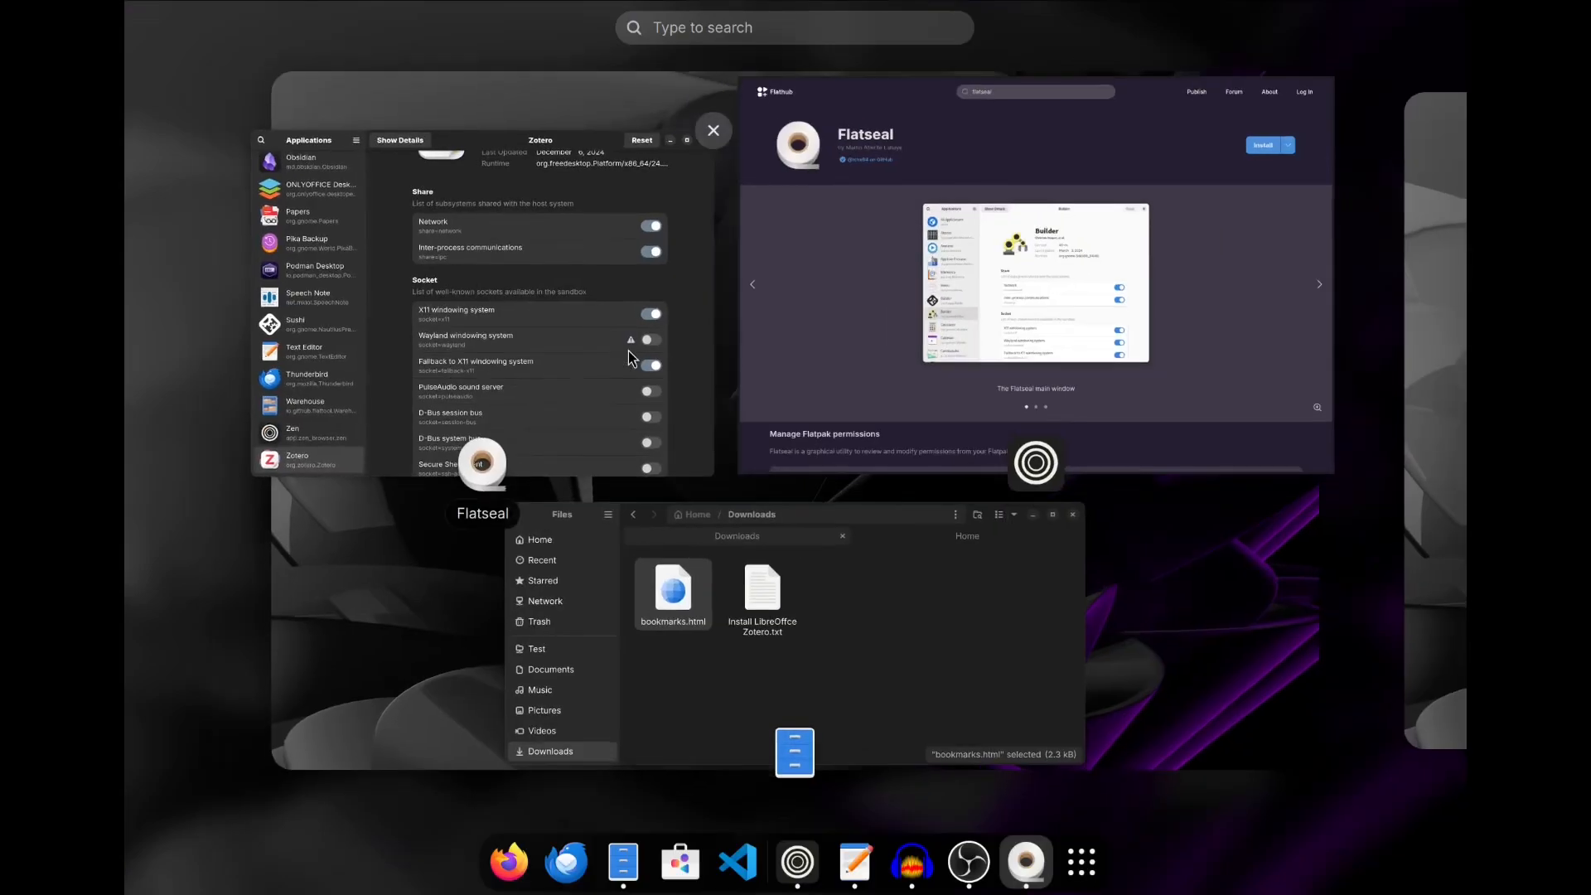
{"action": "left_click", "coordinate": [797, 329]}
{"action": "mouse_move", "coordinate": [137, 249]}
{"action": "left_click", "coordinate": [212, 182]}
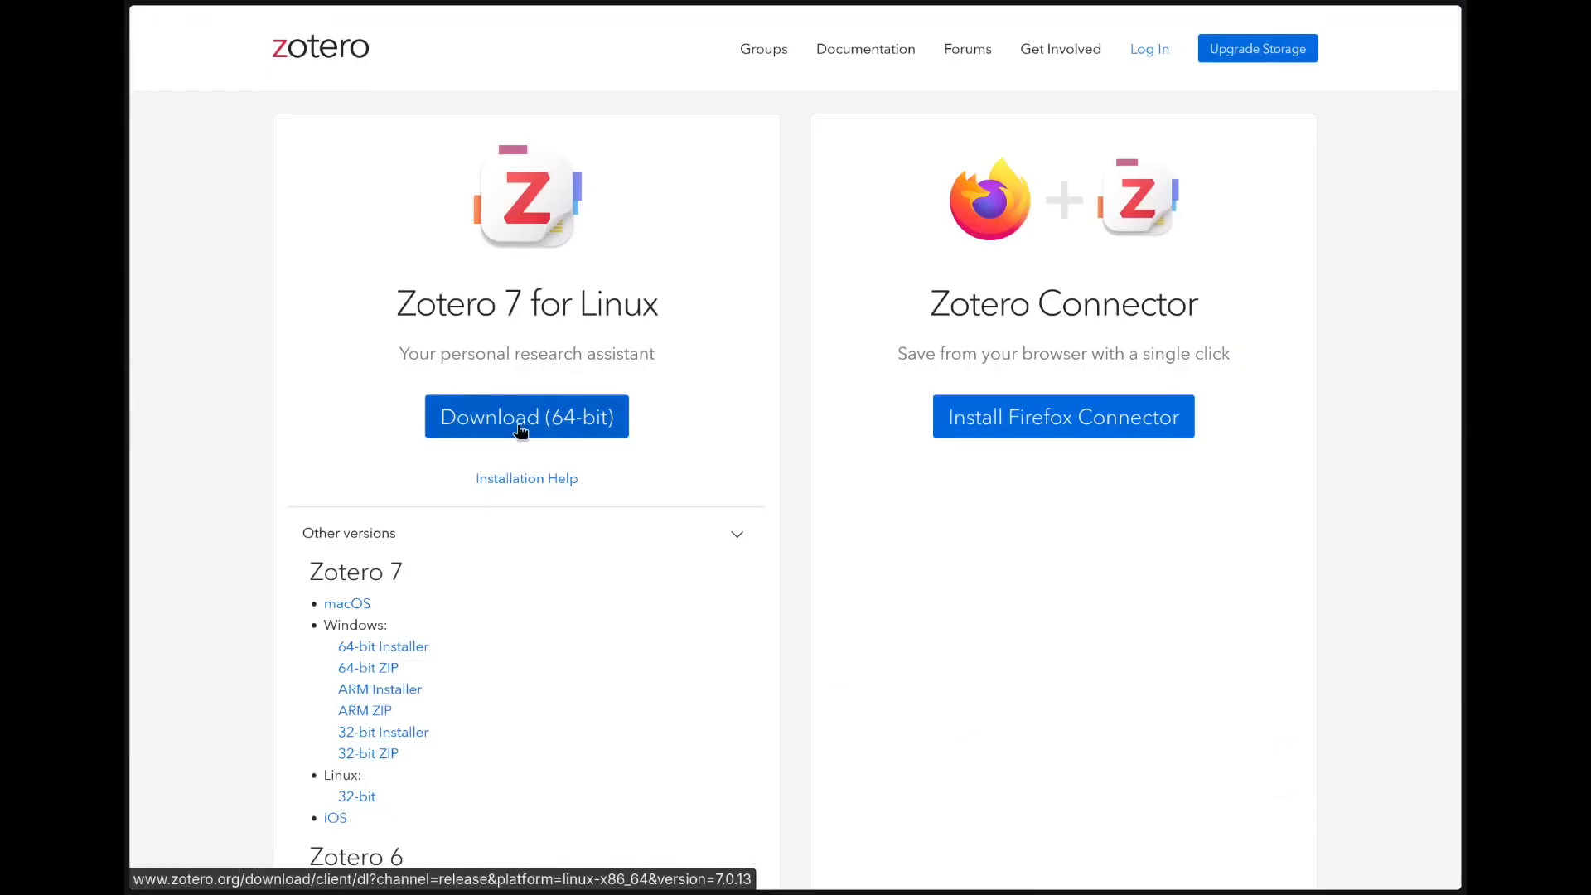
{"action": "left_click", "coordinate": [521, 424]}
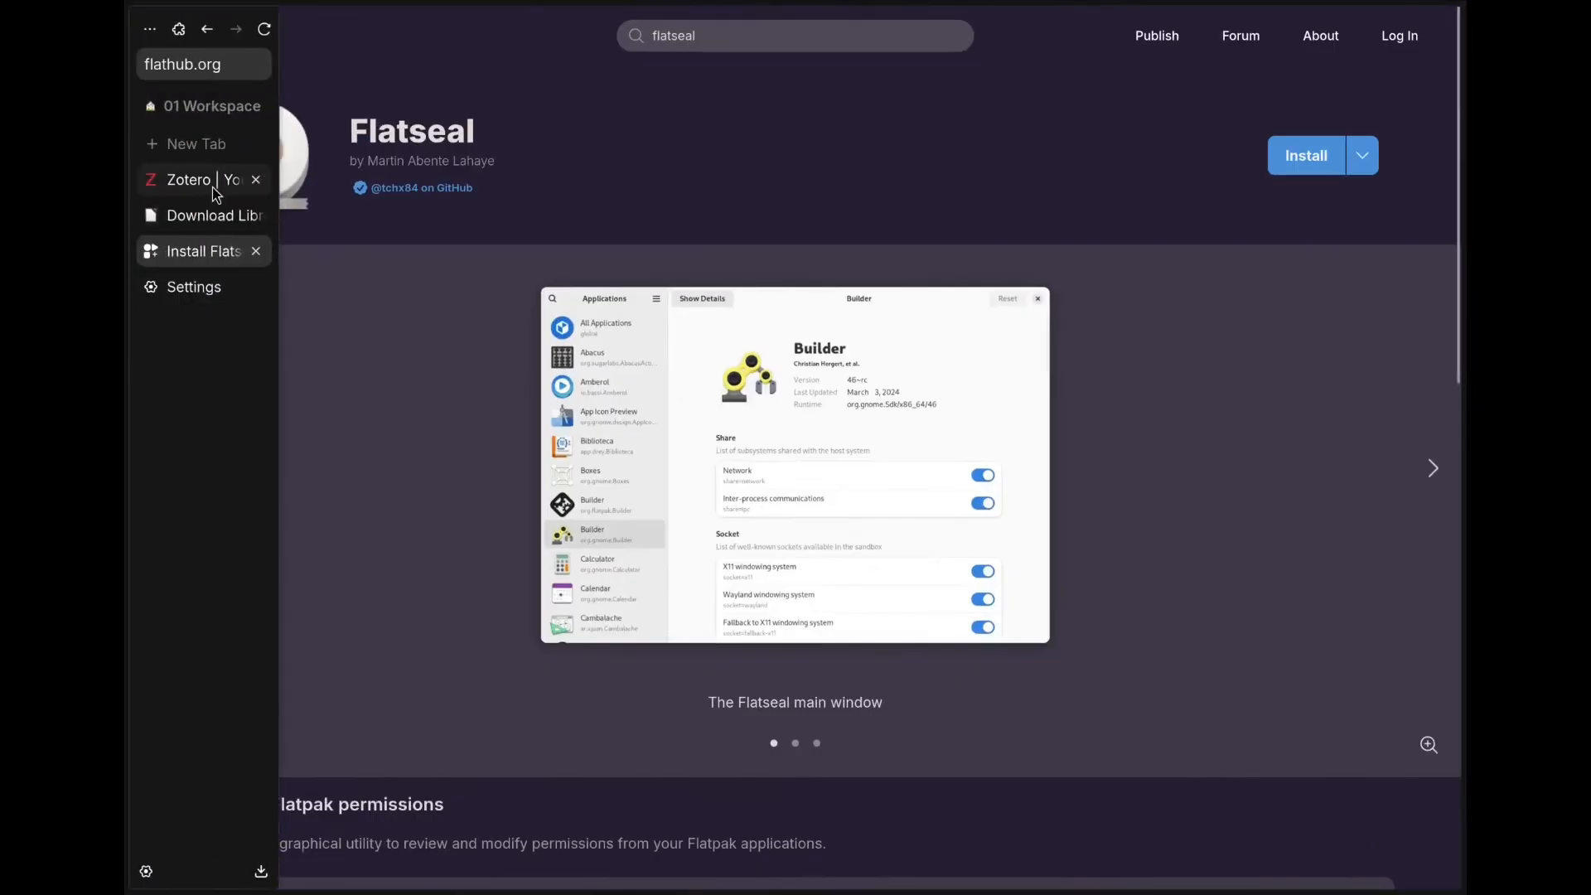
{"action": "left_click", "coordinate": [221, 186]}
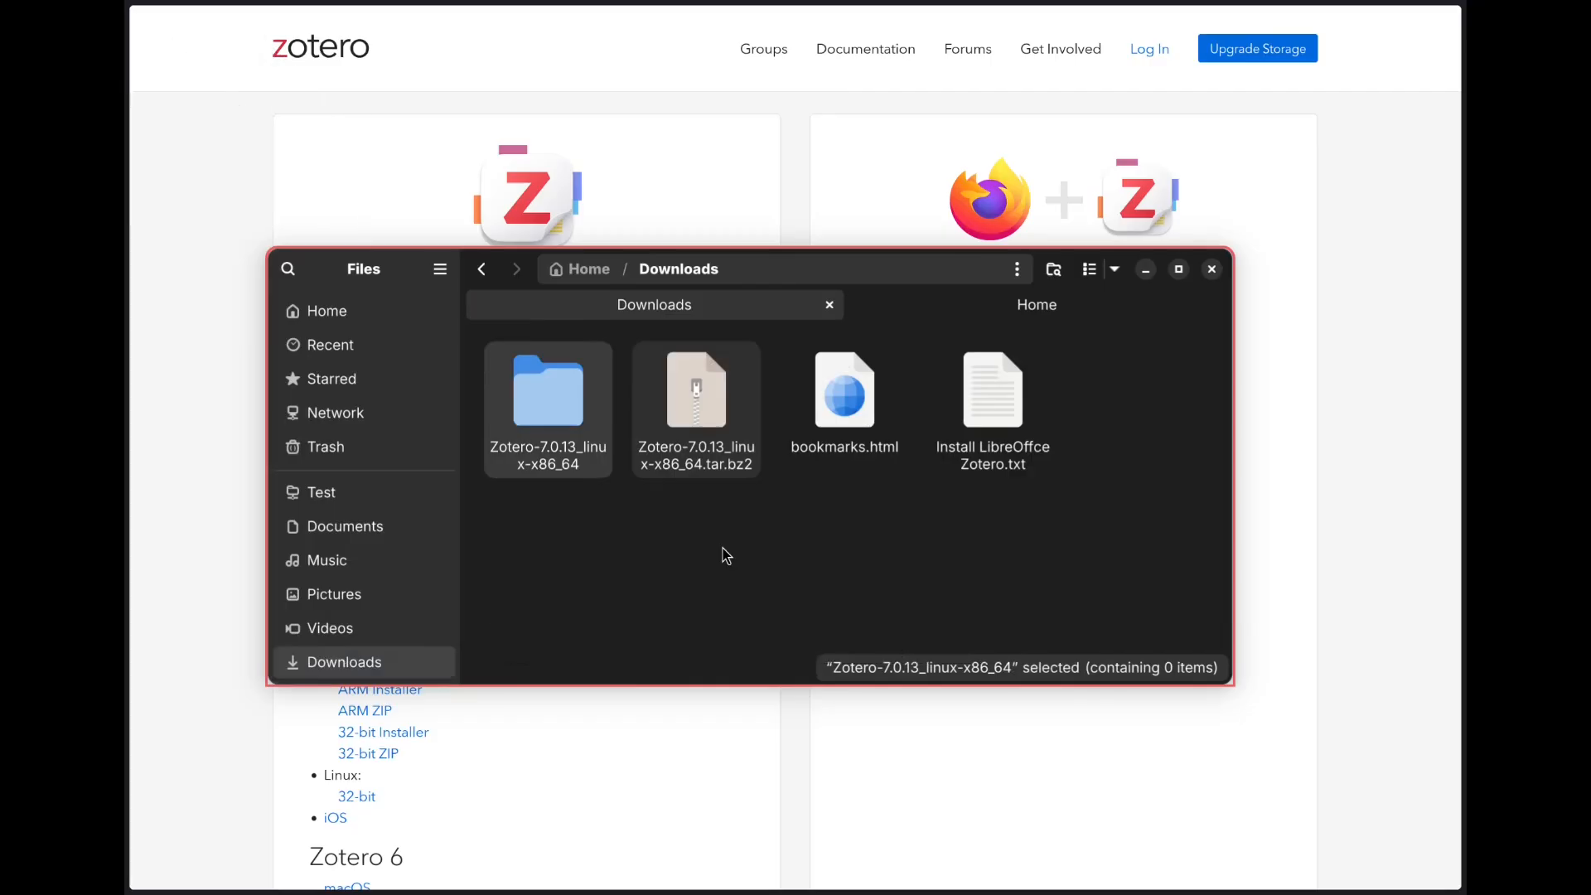
Open the extracted Zotero-7.0.13_linux-x86_64 folder and go to Zotero_linux-x86_64/integration/libreoffice inside it.
{"action": "double_click", "coordinate": [551, 424]}
{"action": "double_click", "coordinate": [554, 431]}
{"action": "double_click", "coordinate": [554, 431]}
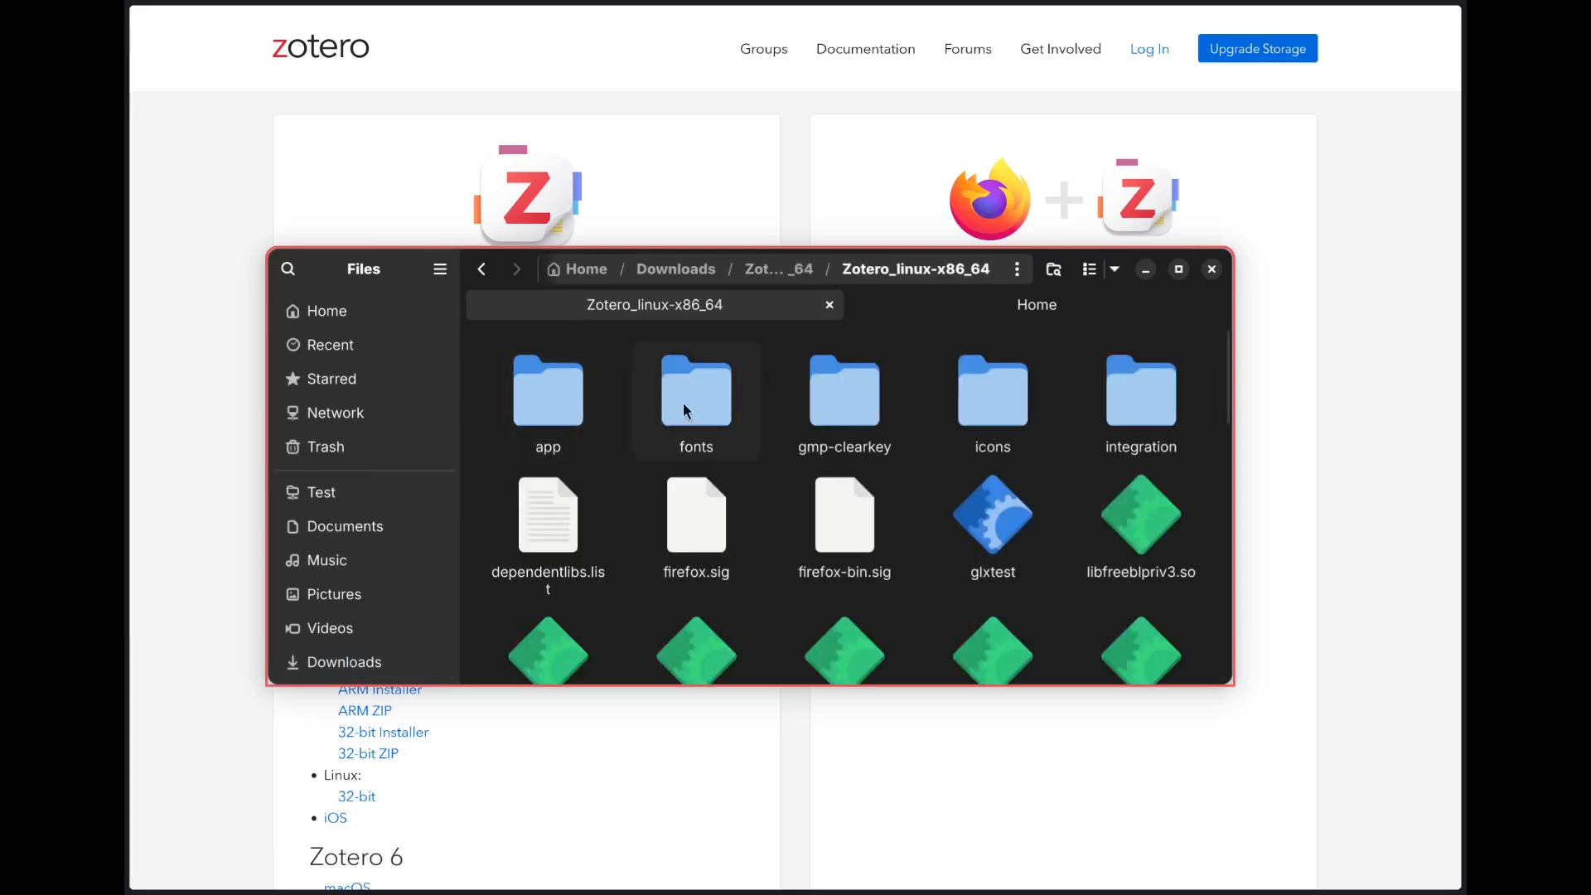
{"action": "double_click", "coordinate": [1107, 396]}
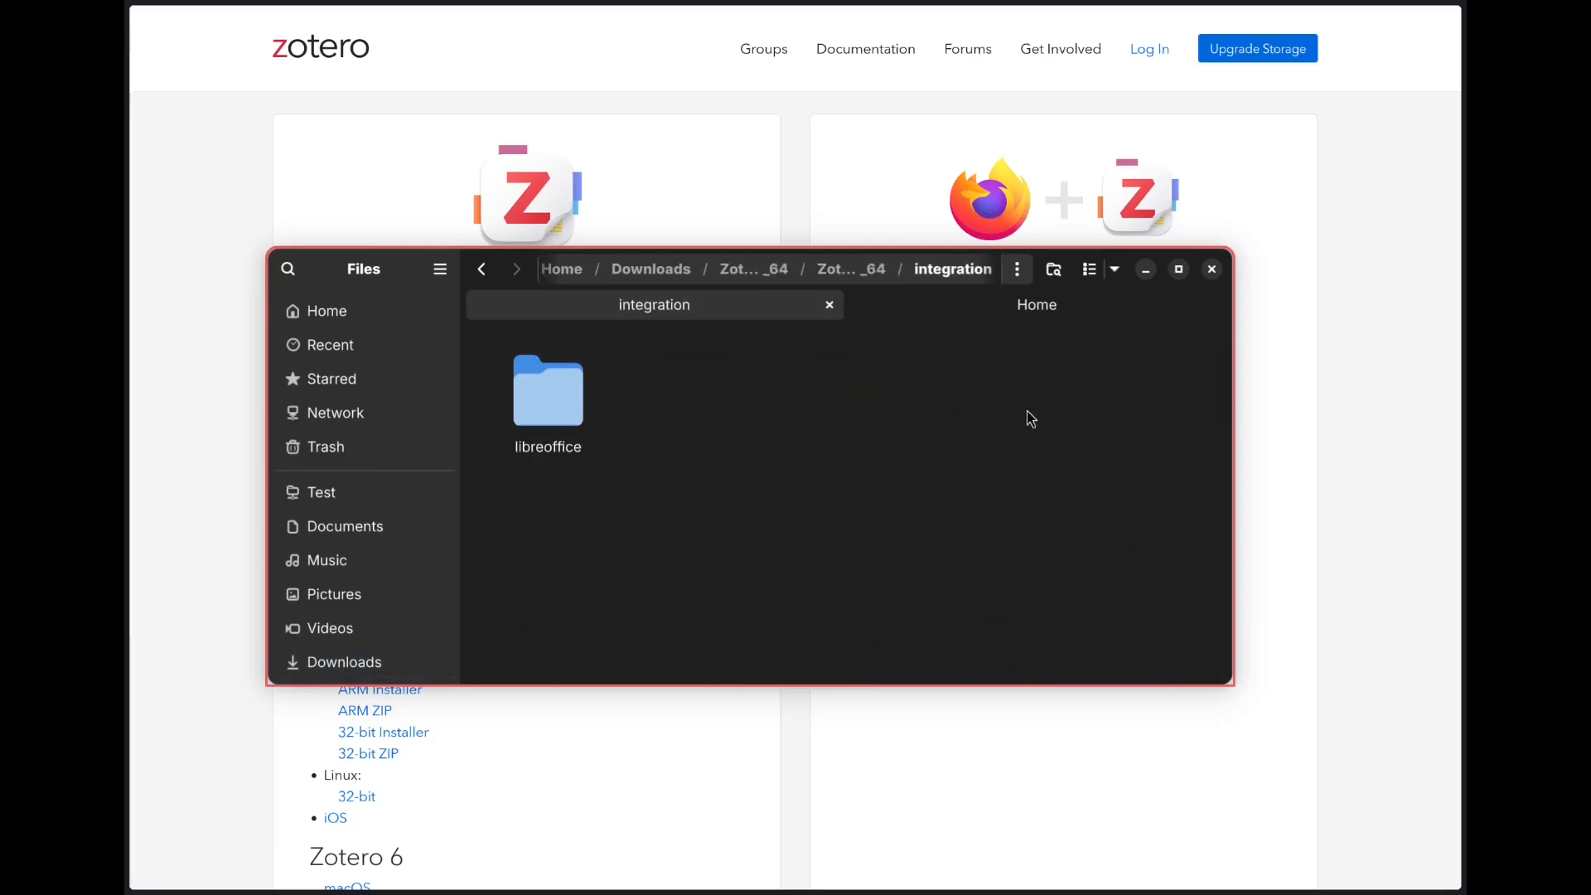
{"action": "double_click", "coordinate": [543, 411]}
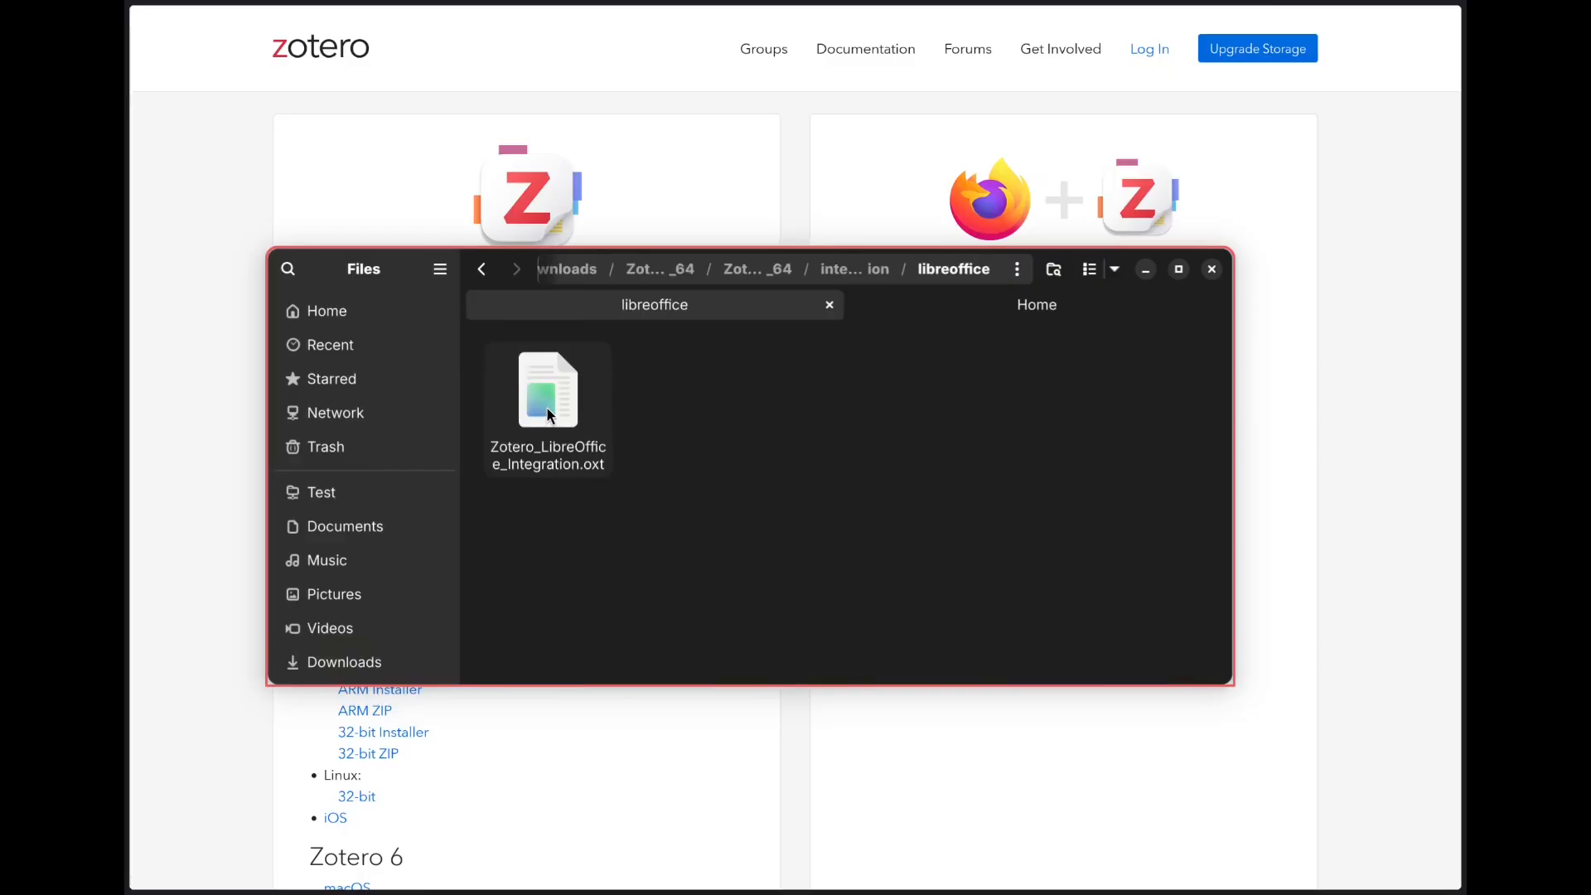
Copy Zotero_LibreOffice_Integration.oxt from the libreoffice folder into Downloads.
{"action": "right_click", "coordinate": [550, 399]}
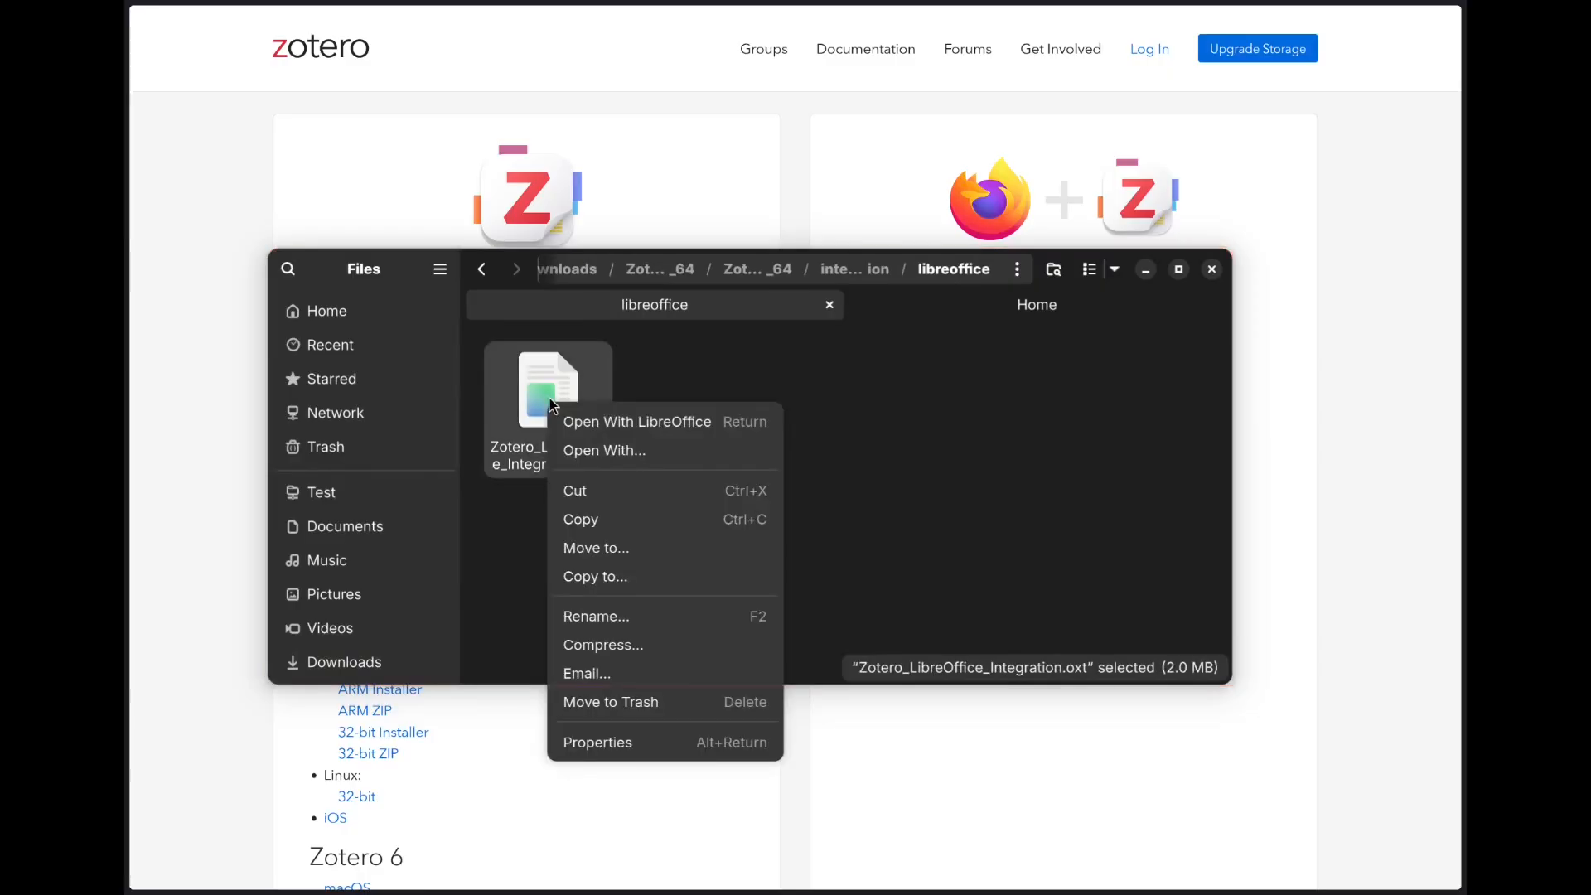
{"action": "left_click", "coordinate": [604, 511]}
{"action": "left_click", "coordinate": [431, 667]}
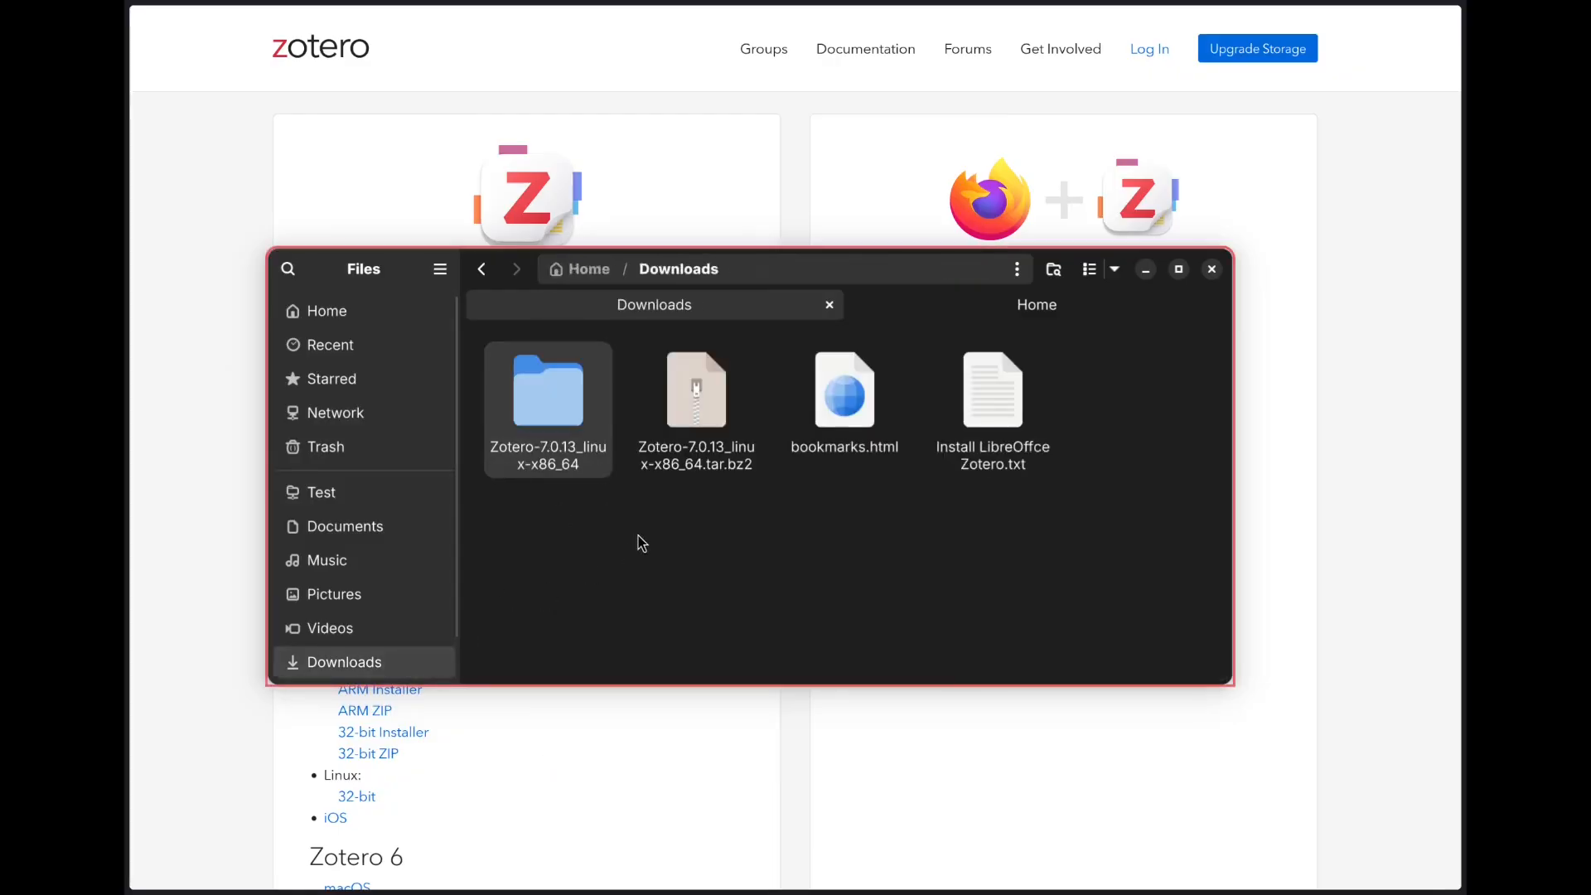
{"action": "right_click", "coordinate": [643, 539]}
{"action": "left_click", "coordinate": [699, 652]}
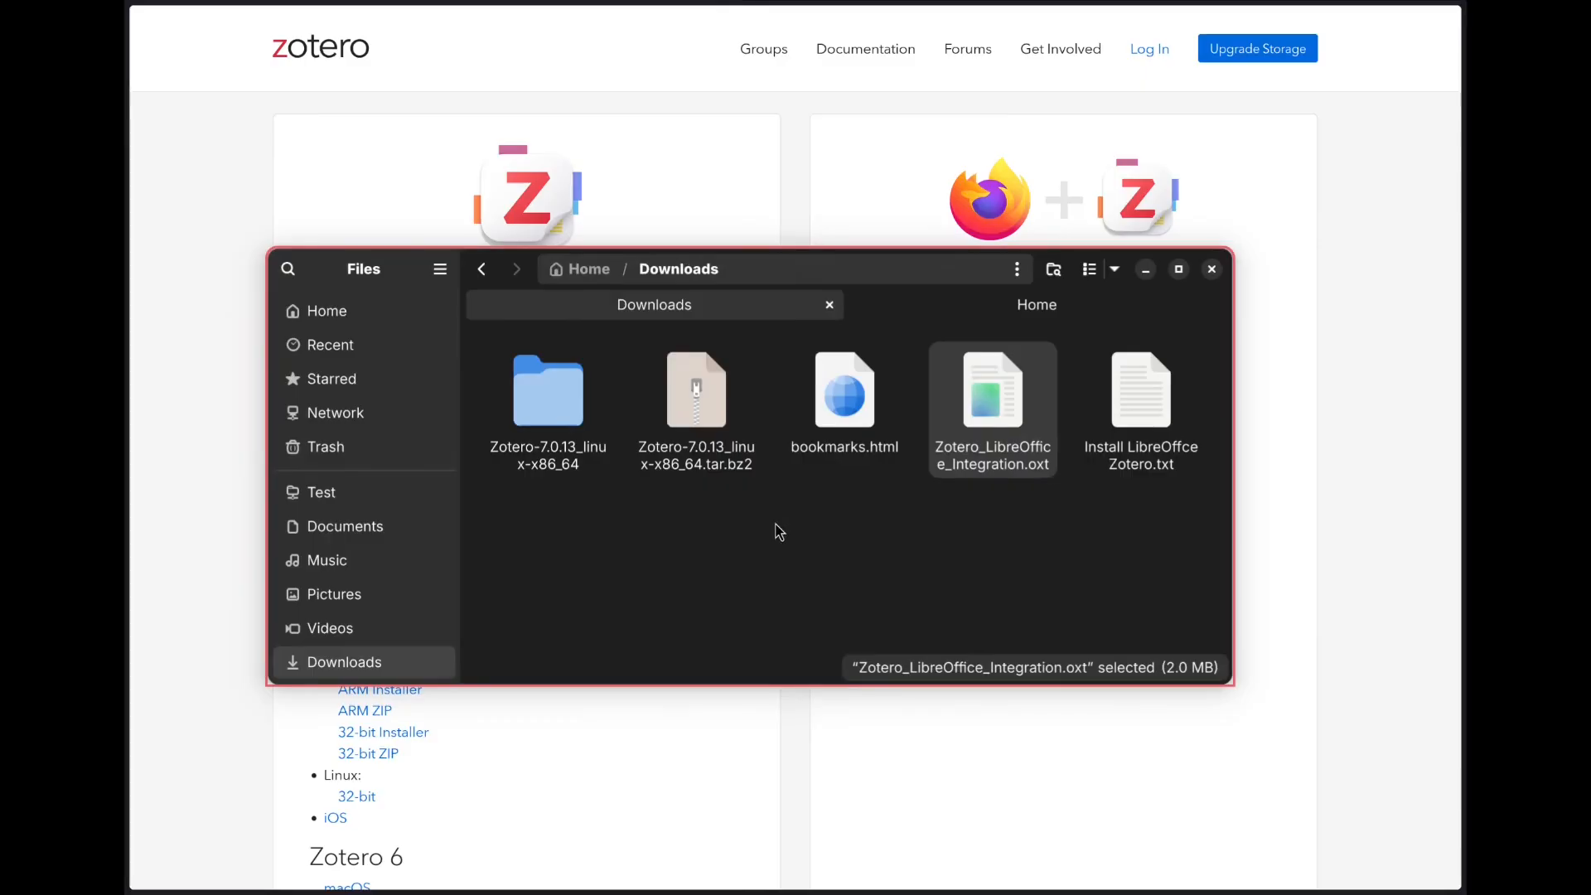
Launch LibreOffice Writer and open its extension manager.
{"action": "key", "text": "super"}
{"action": "type", "text": "libr"}
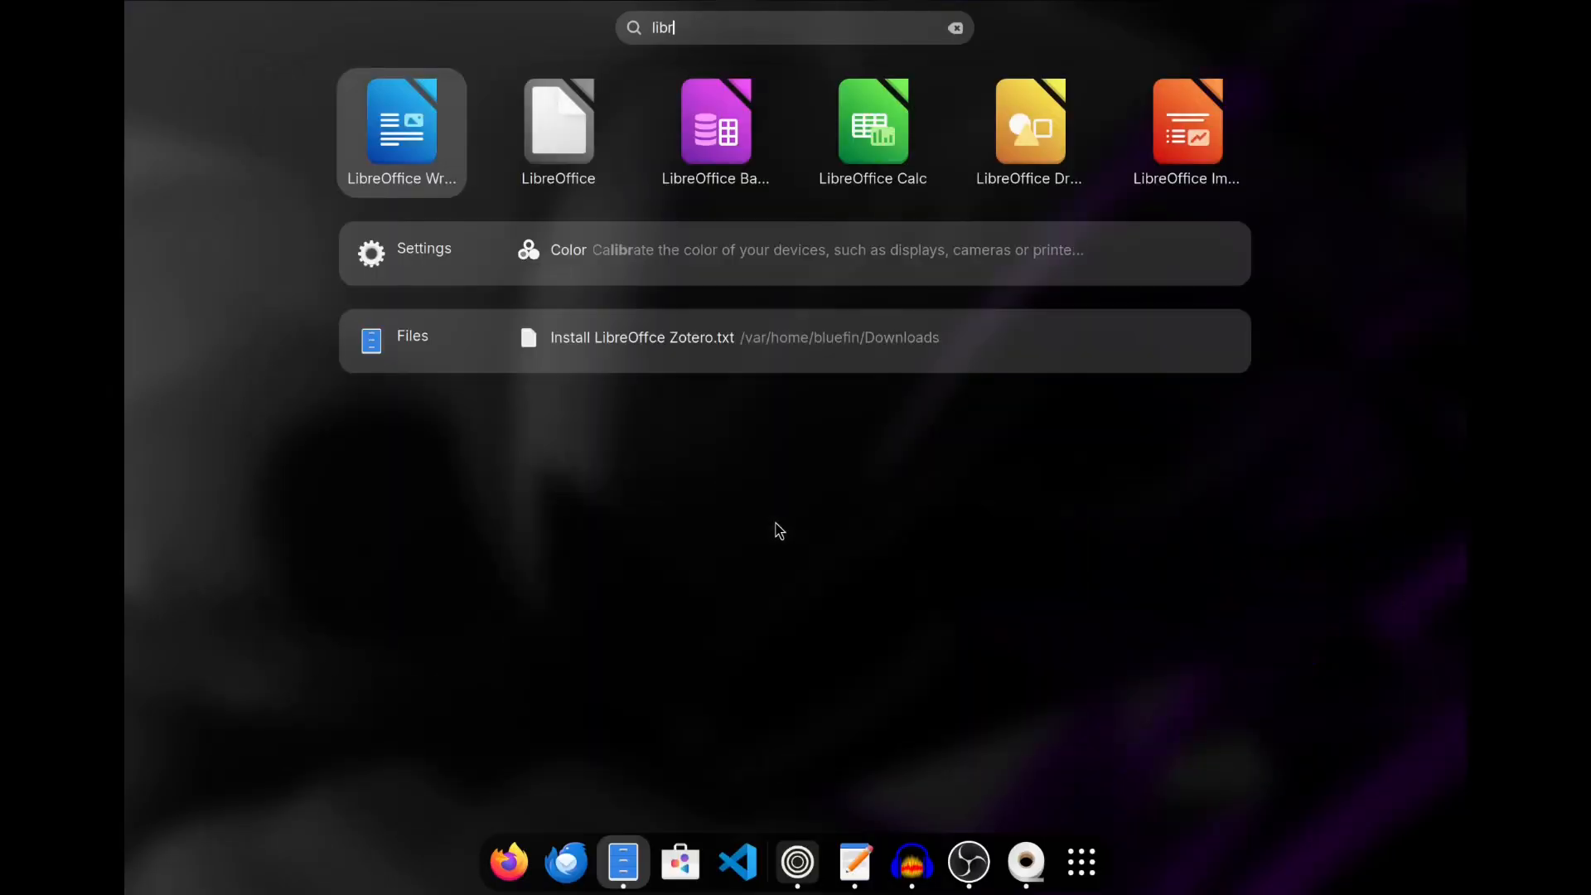
{"action": "key", "text": "super"}
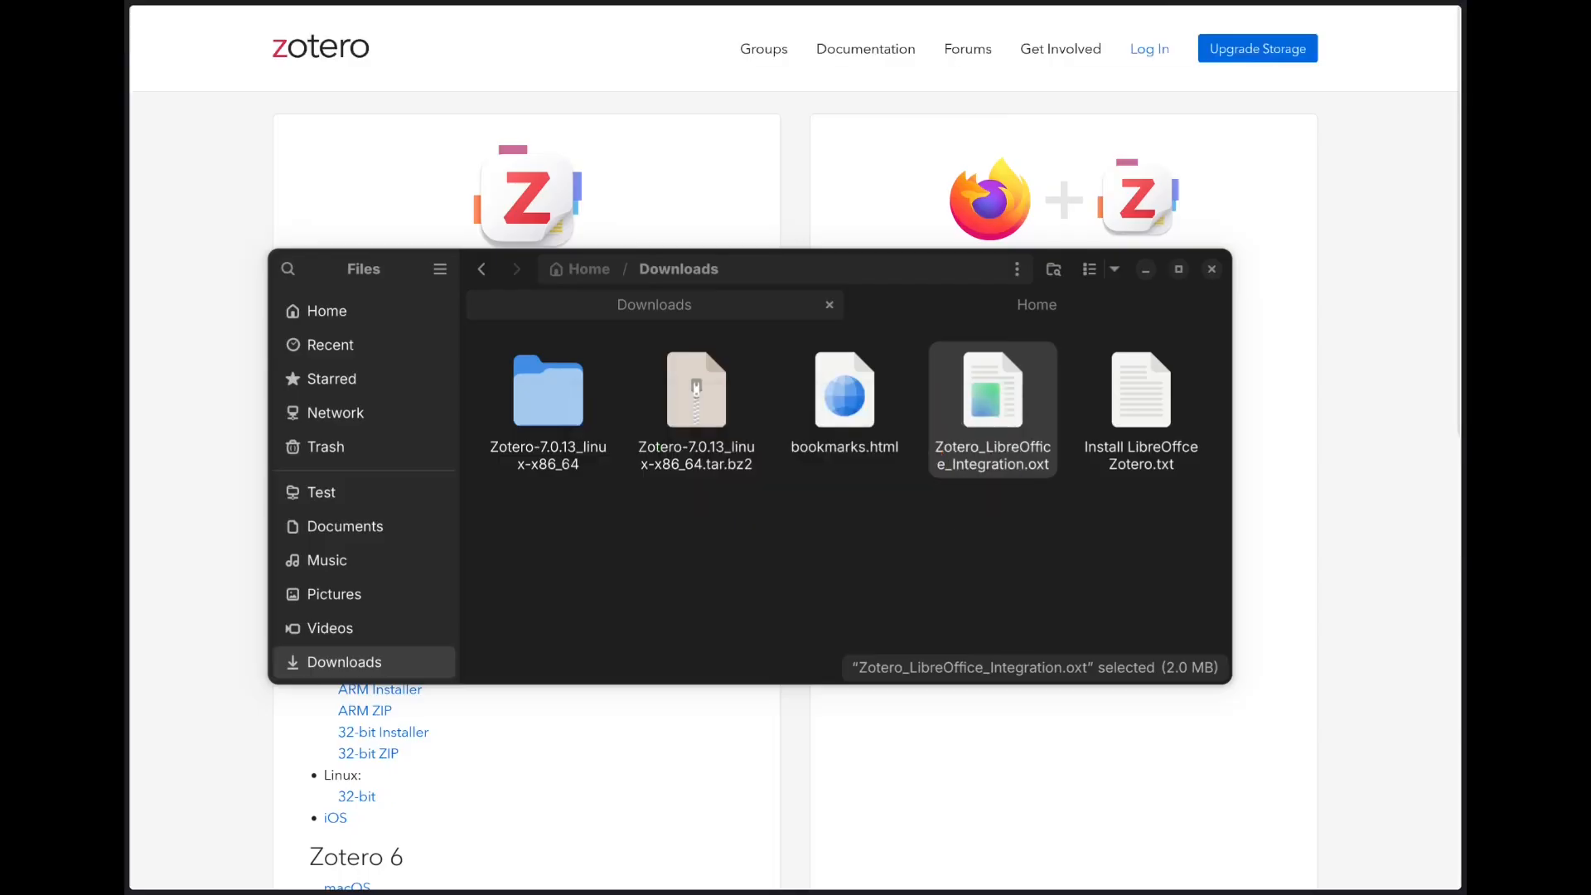
{"action": "left_click_drag", "start_coordinate": [734, 1], "coordinate": [582, 295]}
{"action": "left_click", "coordinate": [1201, 303]}
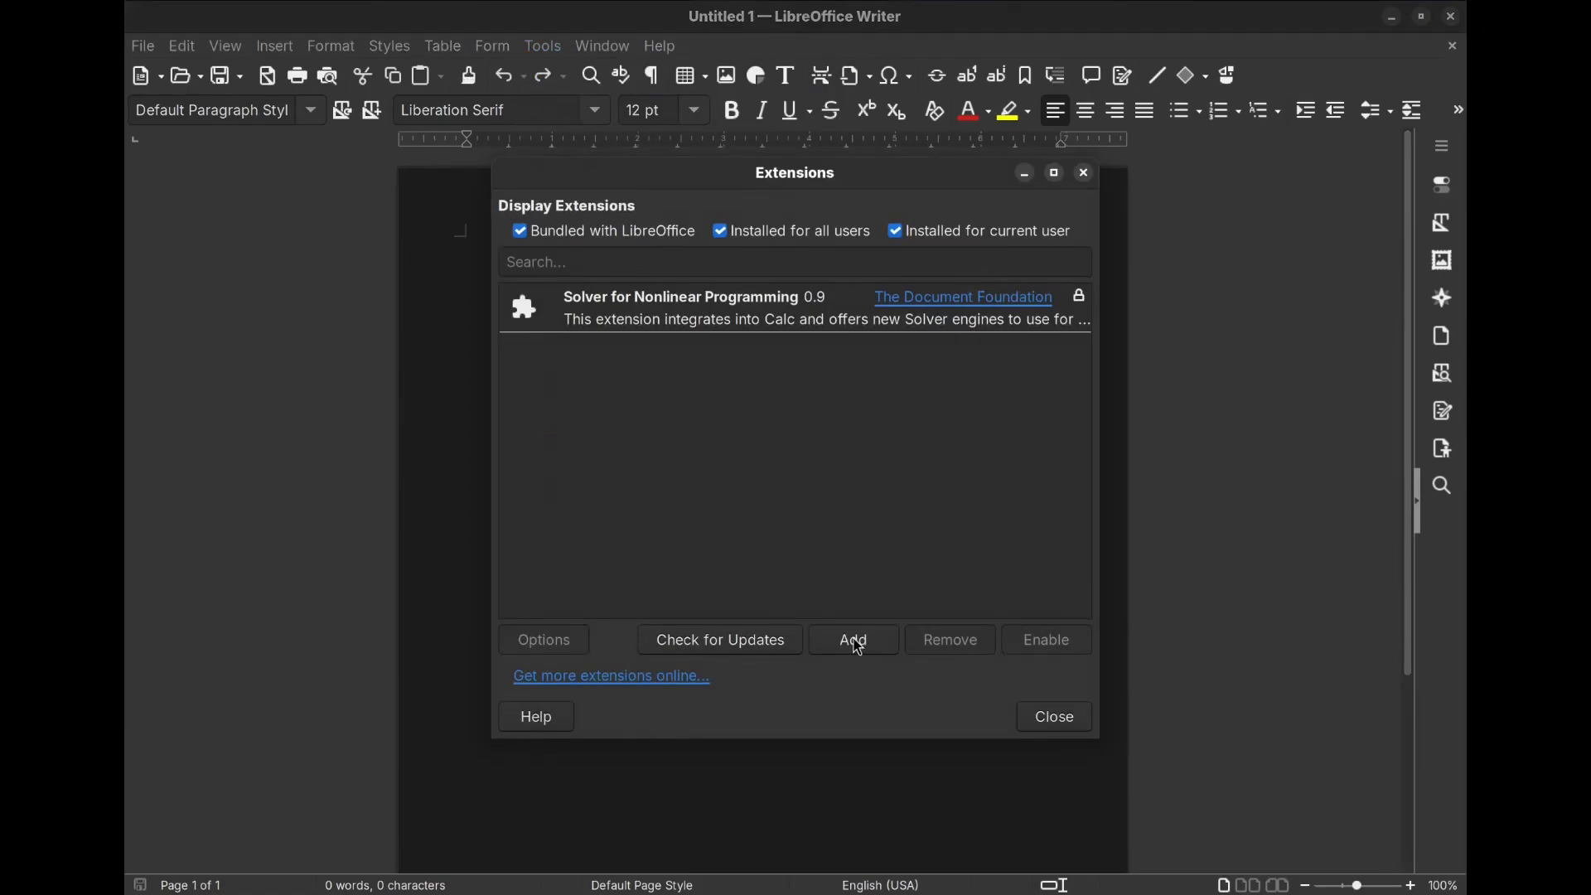
Add Zotero_LibreOffice_Integration.oxt from the Downloads folder as an extension.
{"action": "left_click", "coordinate": [857, 643]}
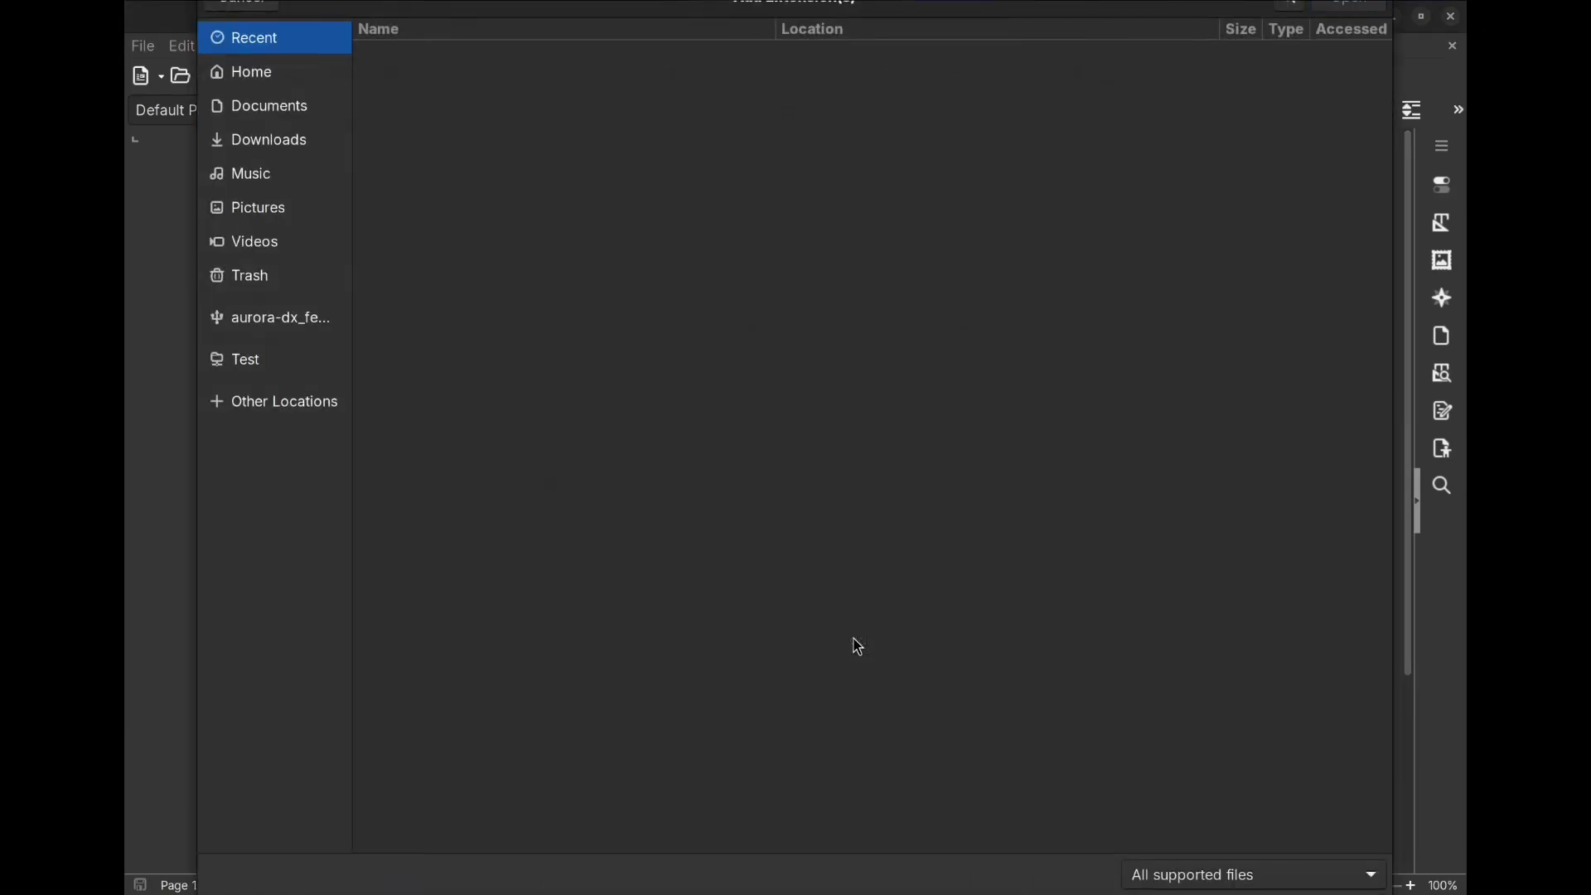
{"action": "left_click", "coordinate": [303, 153]}
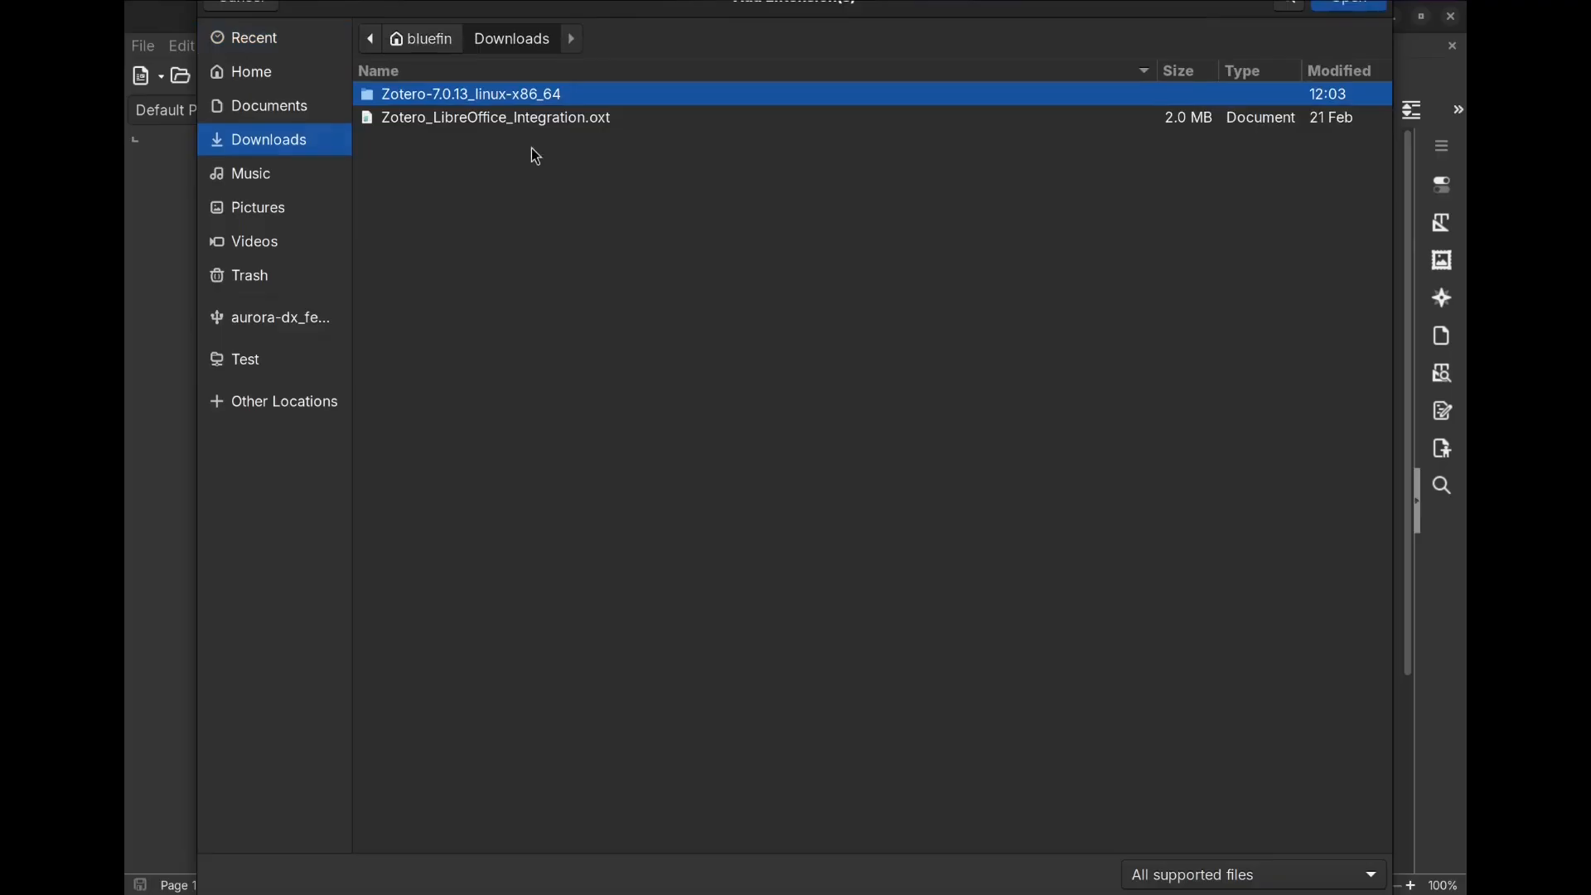
{"action": "left_click", "coordinate": [609, 123]}
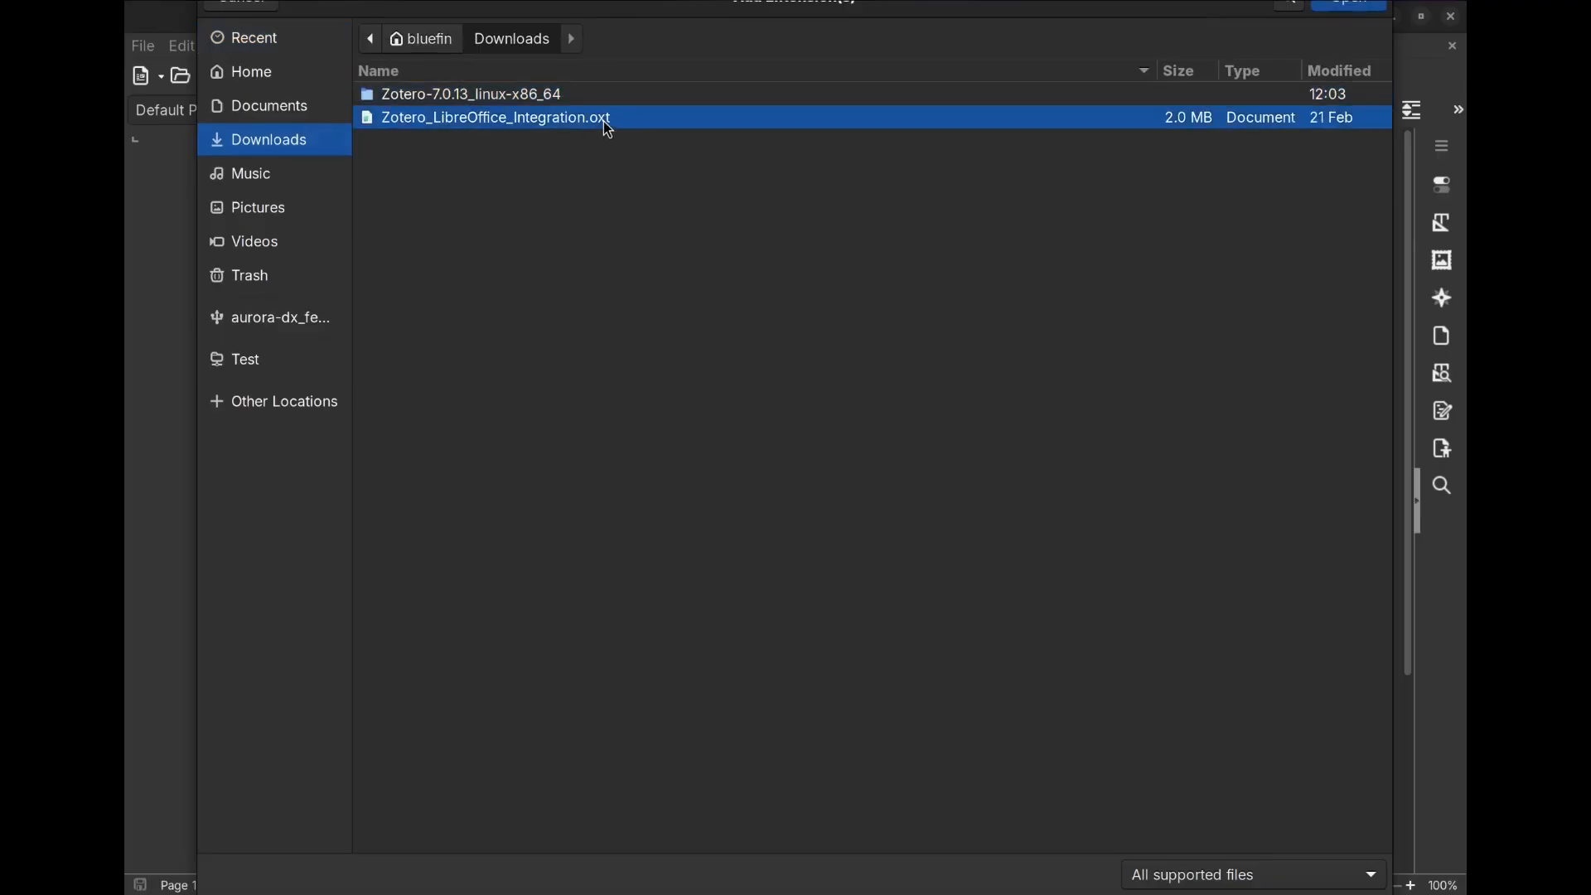
{"action": "left_click", "coordinate": [1349, 7]}
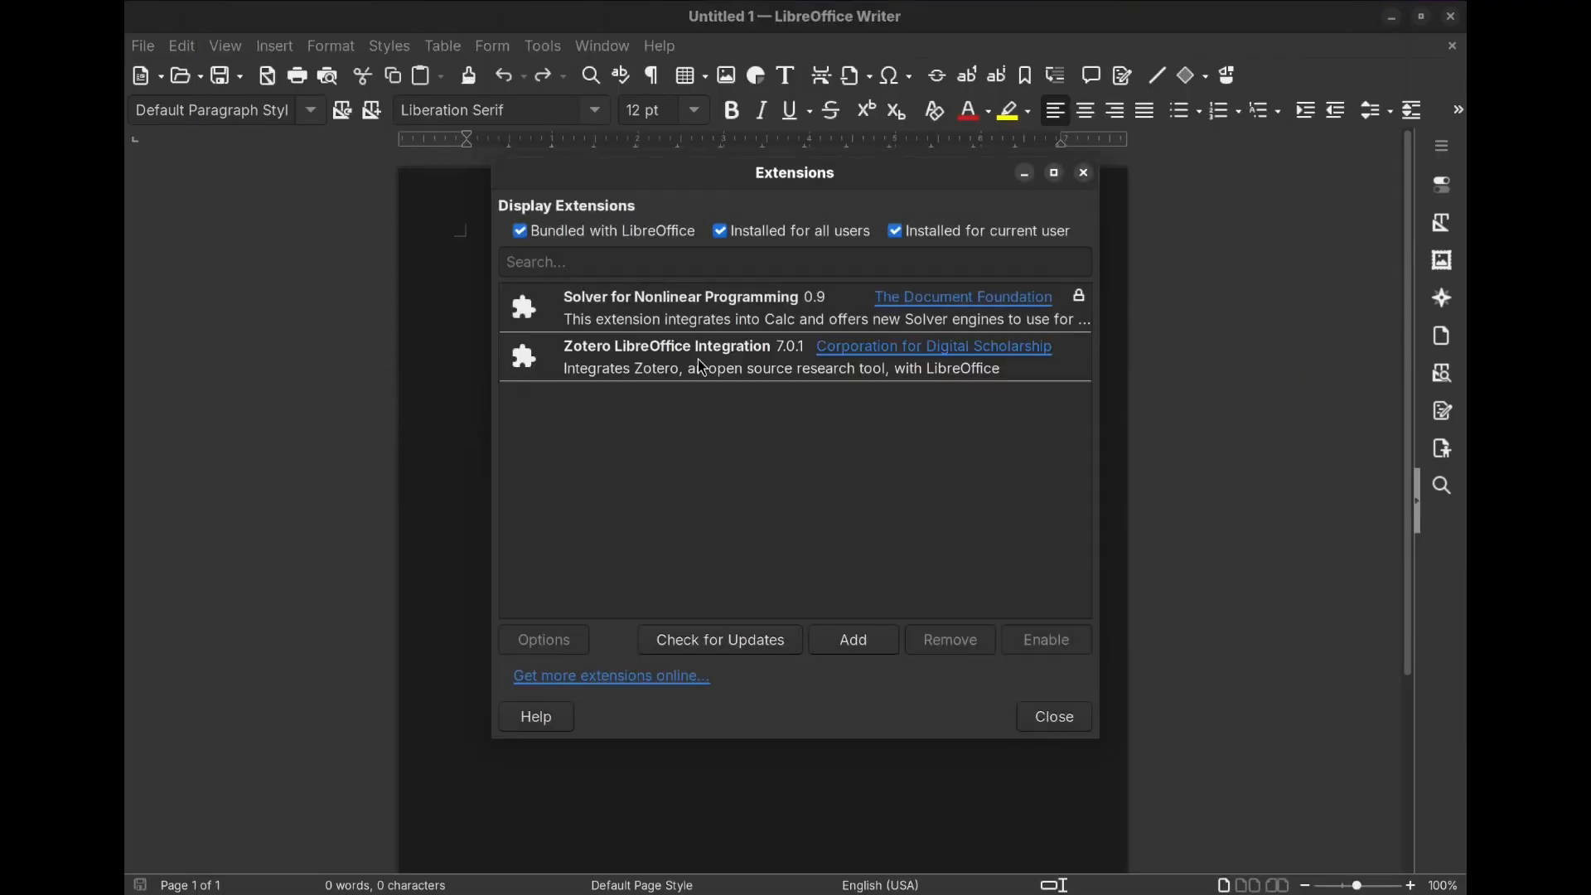
Close the extension manager and restart LibreOffice Writer.
{"action": "left_click", "coordinate": [1084, 172]}
{"action": "left_click", "coordinate": [1451, 17]}
{"action": "key", "text": "super"}
{"action": "type", "text": "li"}
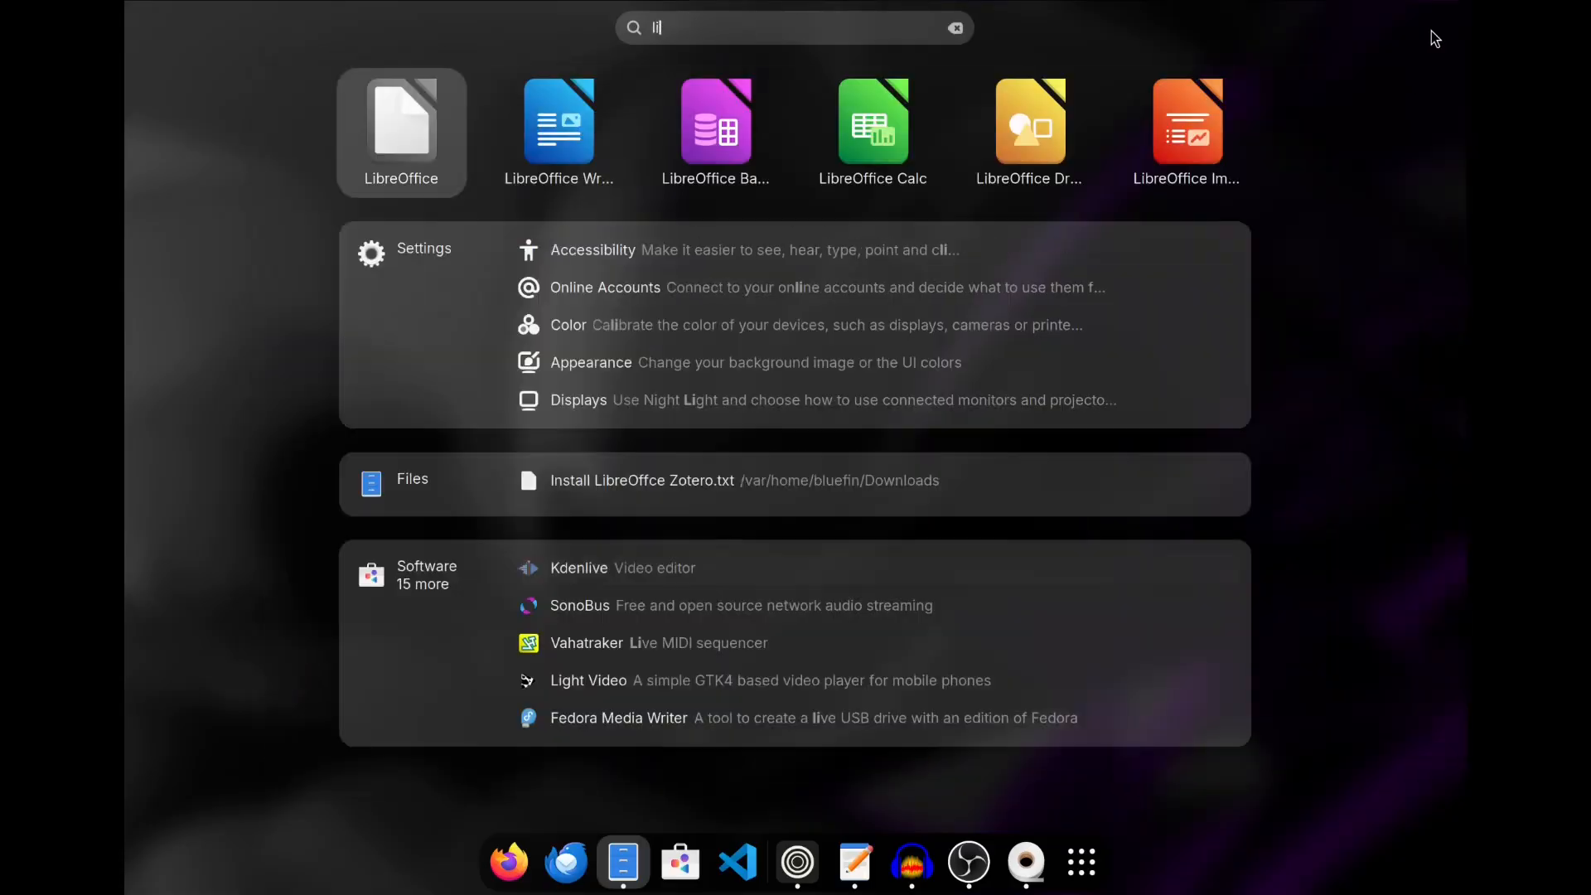
{"action": "type", "text": "b"}
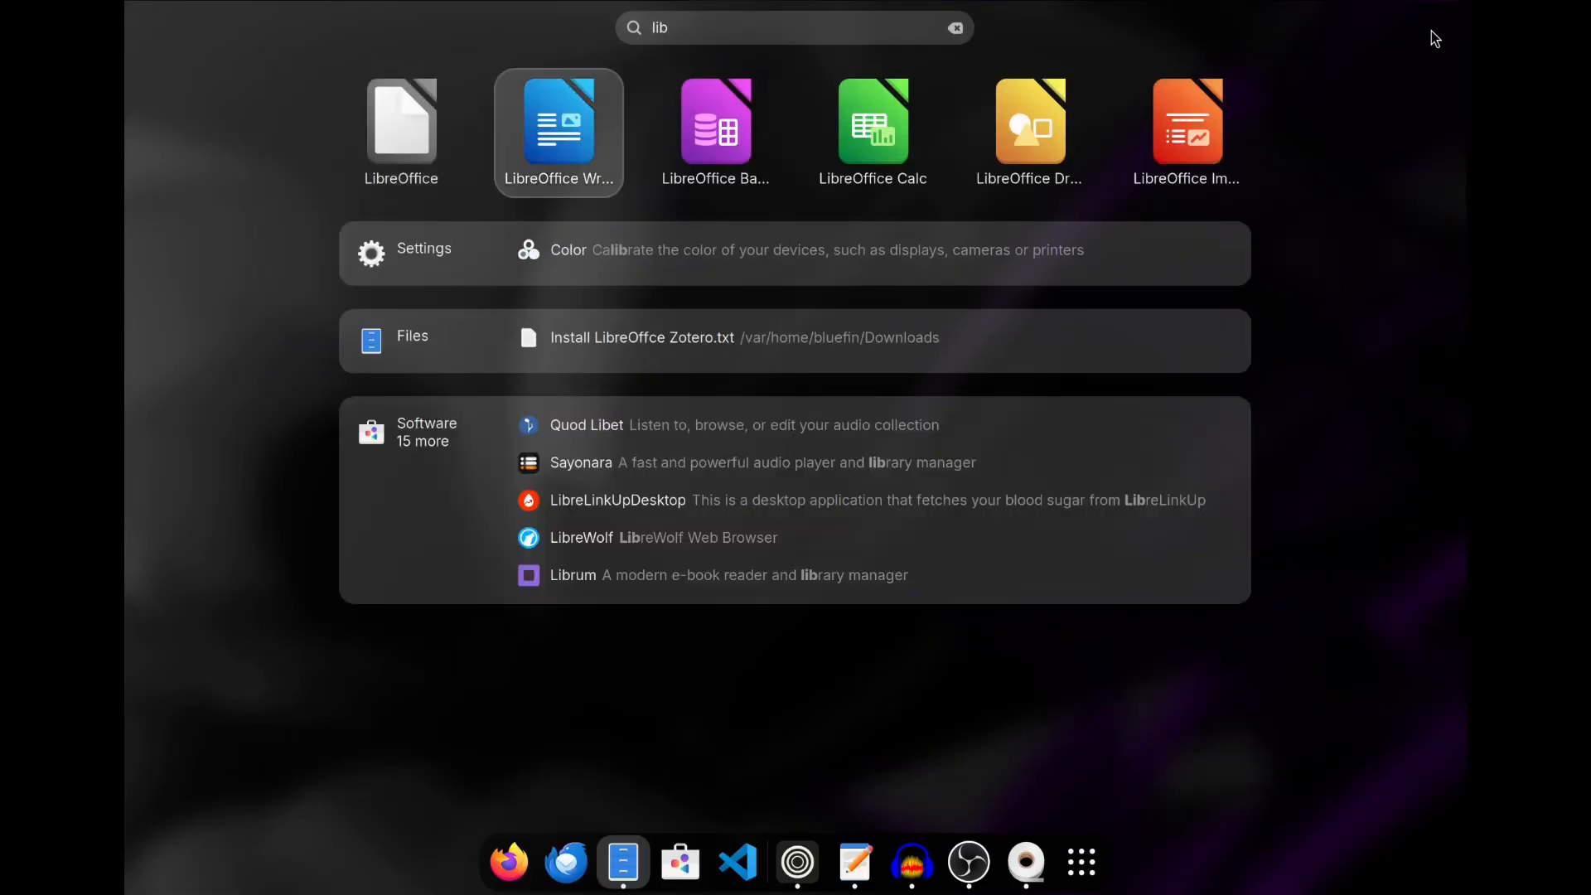
{"action": "key", "text": "Return"}
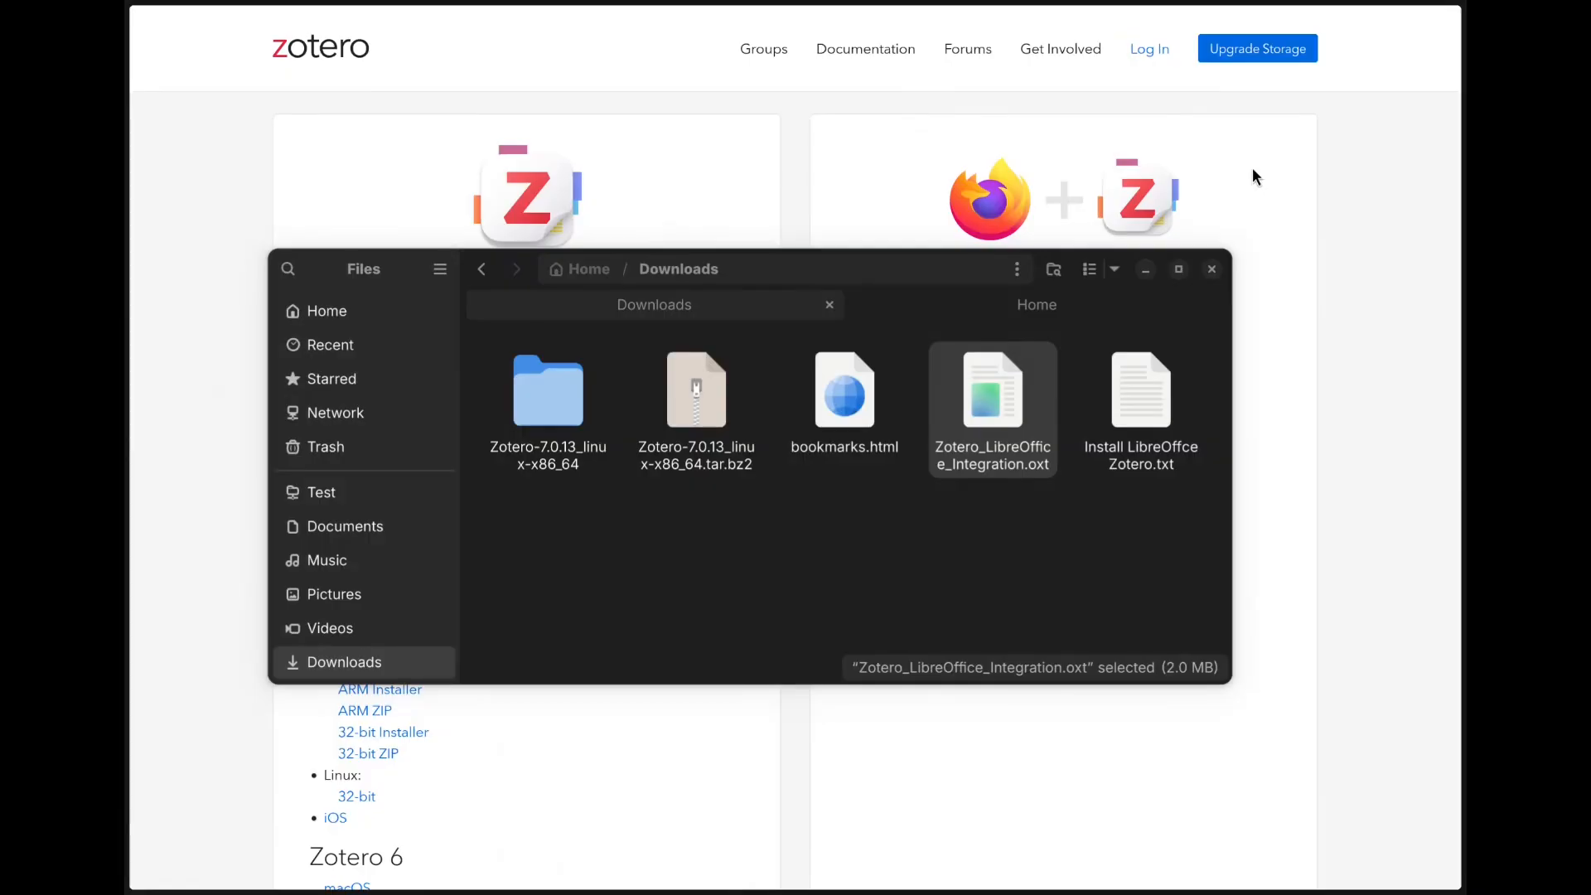
Launch Zotero and reopen LibreOffice Writer alongside it.
{"action": "key", "text": "super"}
{"action": "type", "text": "zot"}
{"action": "key", "text": "Return"}
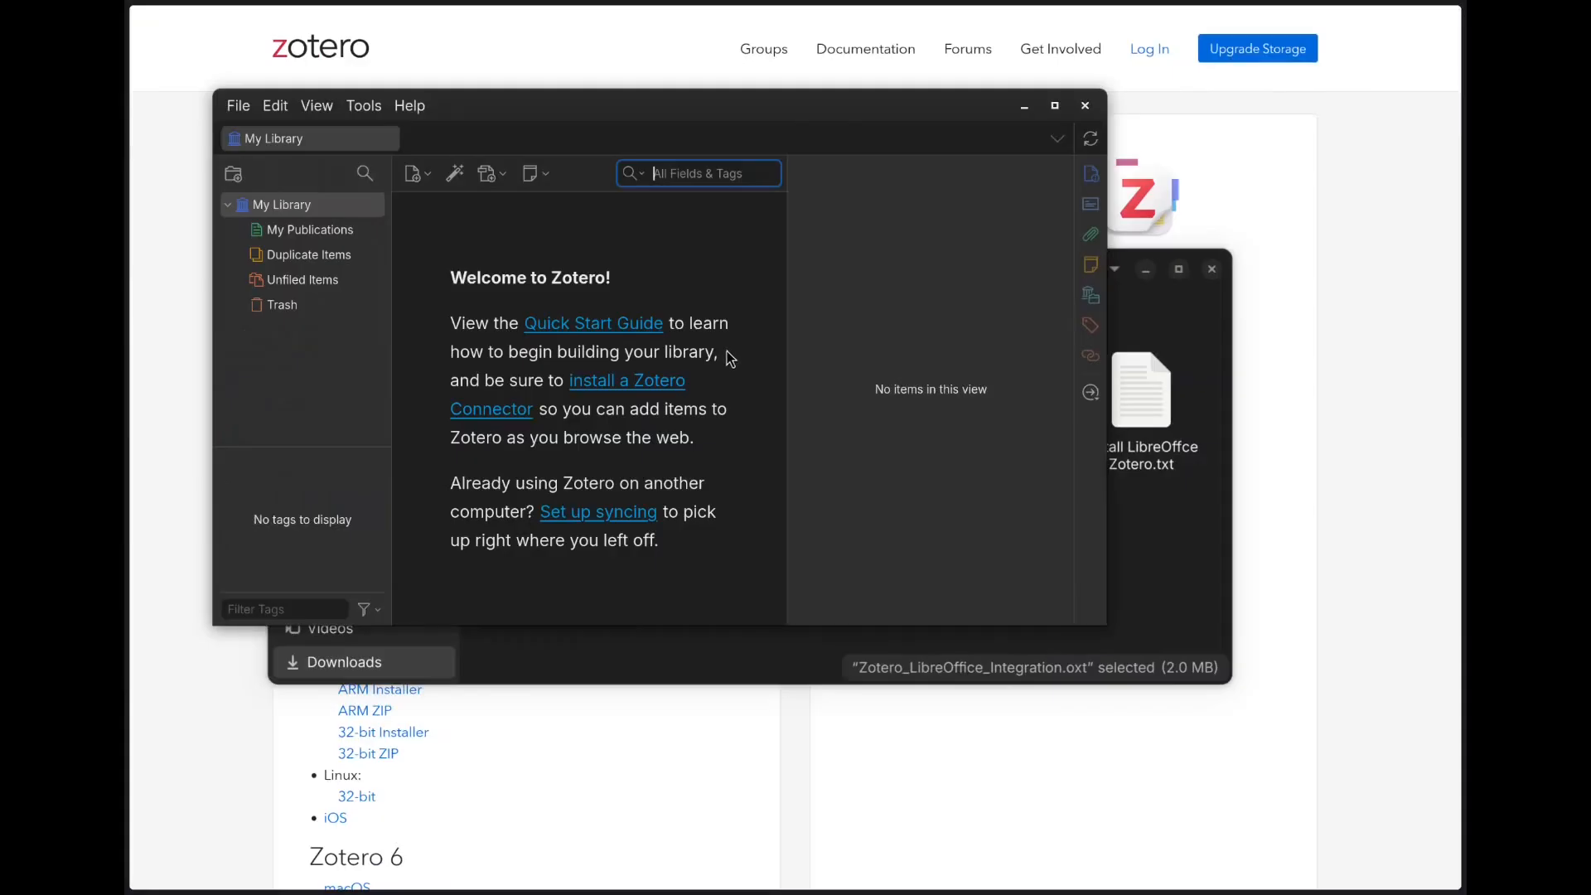
{"action": "key", "text": "super"}
{"action": "type", "text": "lib"}
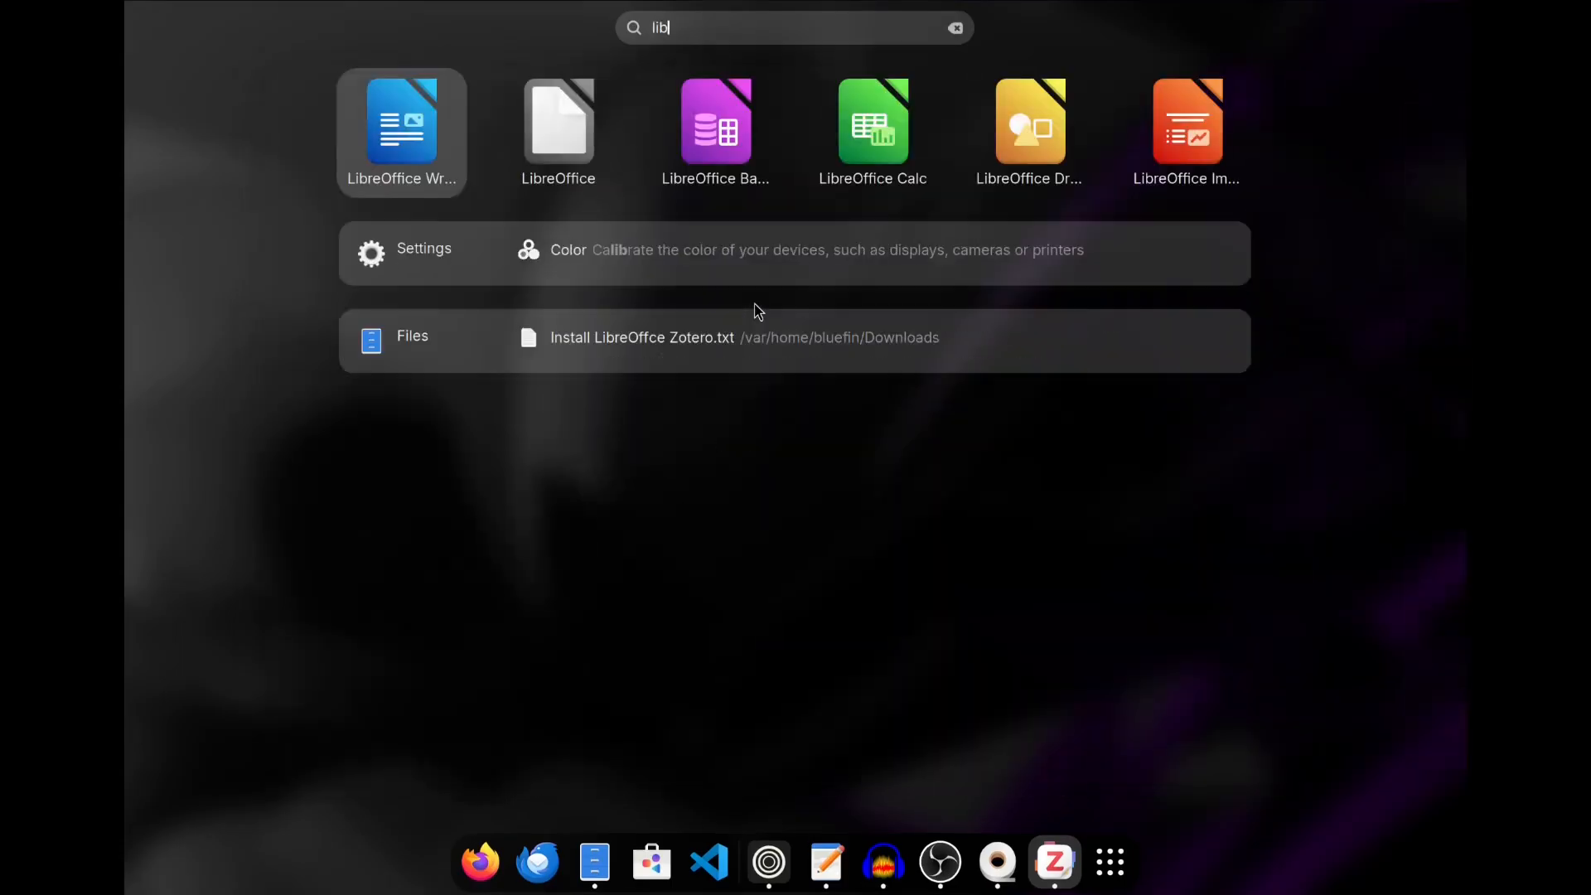
{"action": "key", "text": "Return"}
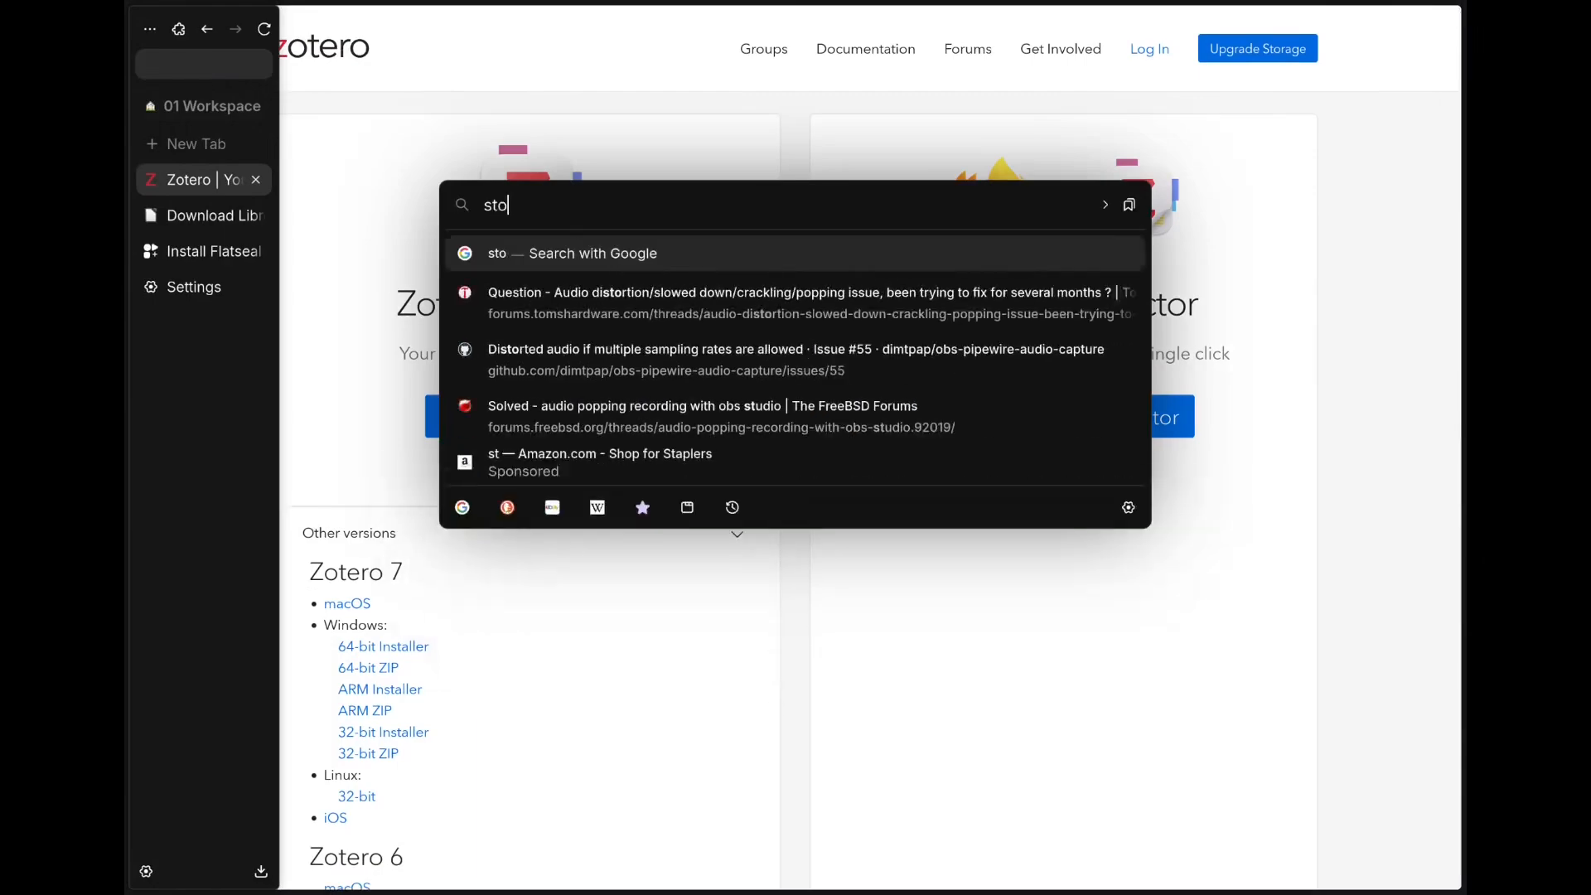
Search the web for "stocastic parrots" and open the ACM Digital Library paper On the Dangers of Stochastic Parrots.
{"action": "type", "text": "castic parrots"}
{"action": "key", "text": "Return"}
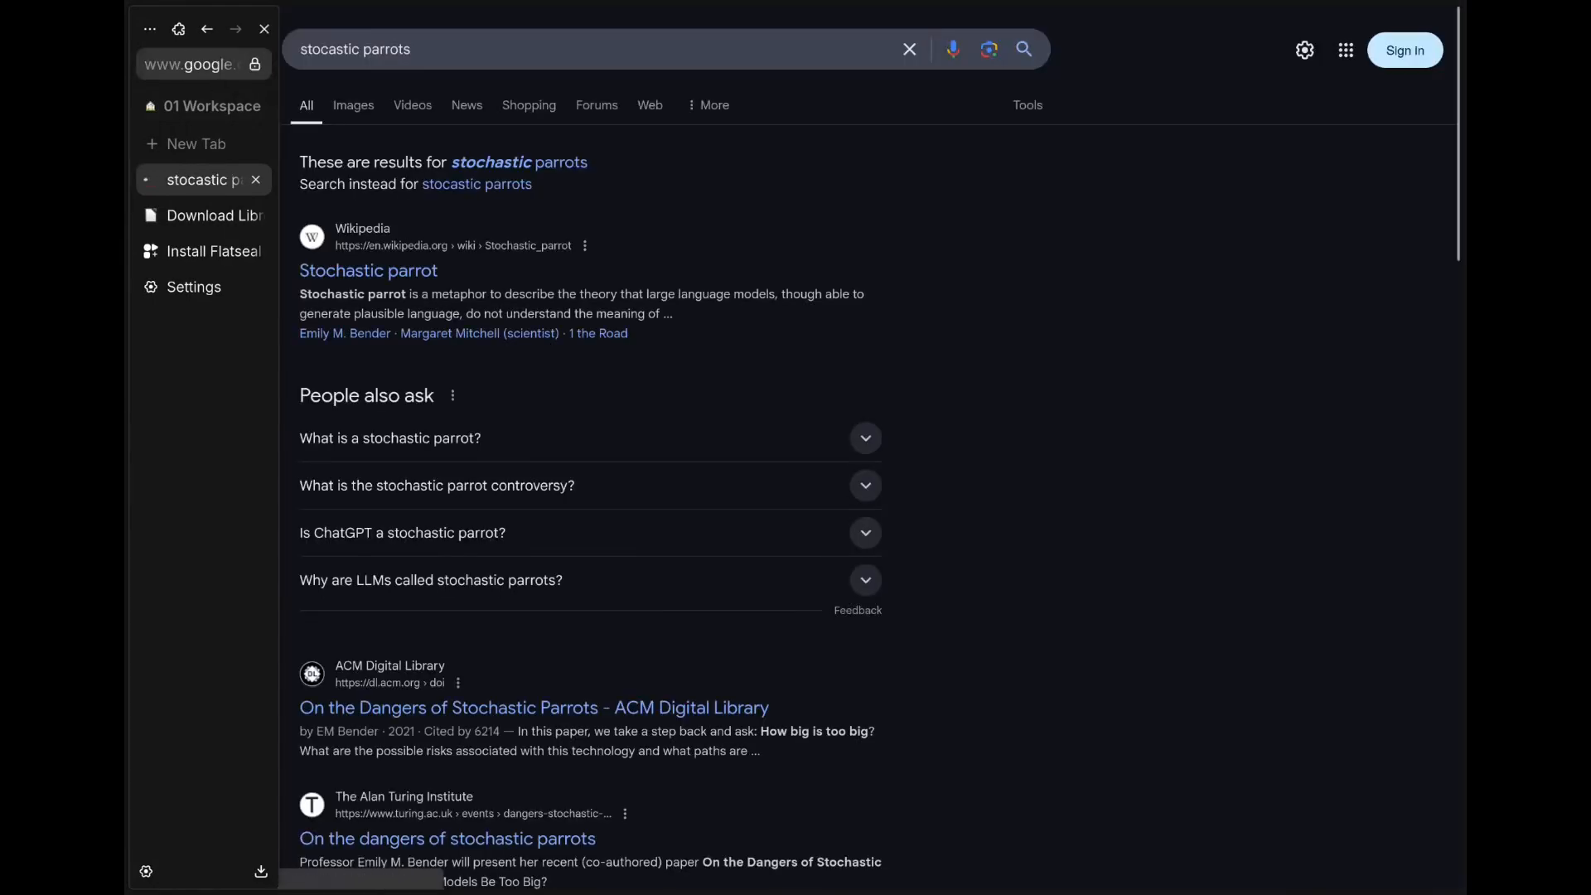
{"action": "left_click", "coordinate": [533, 708]}
Copy the DOI link of On the Dangers of Stochastic Parrots and add the paper to the Zotero library by that identifier.
{"action": "right_click", "coordinate": [528, 373]}
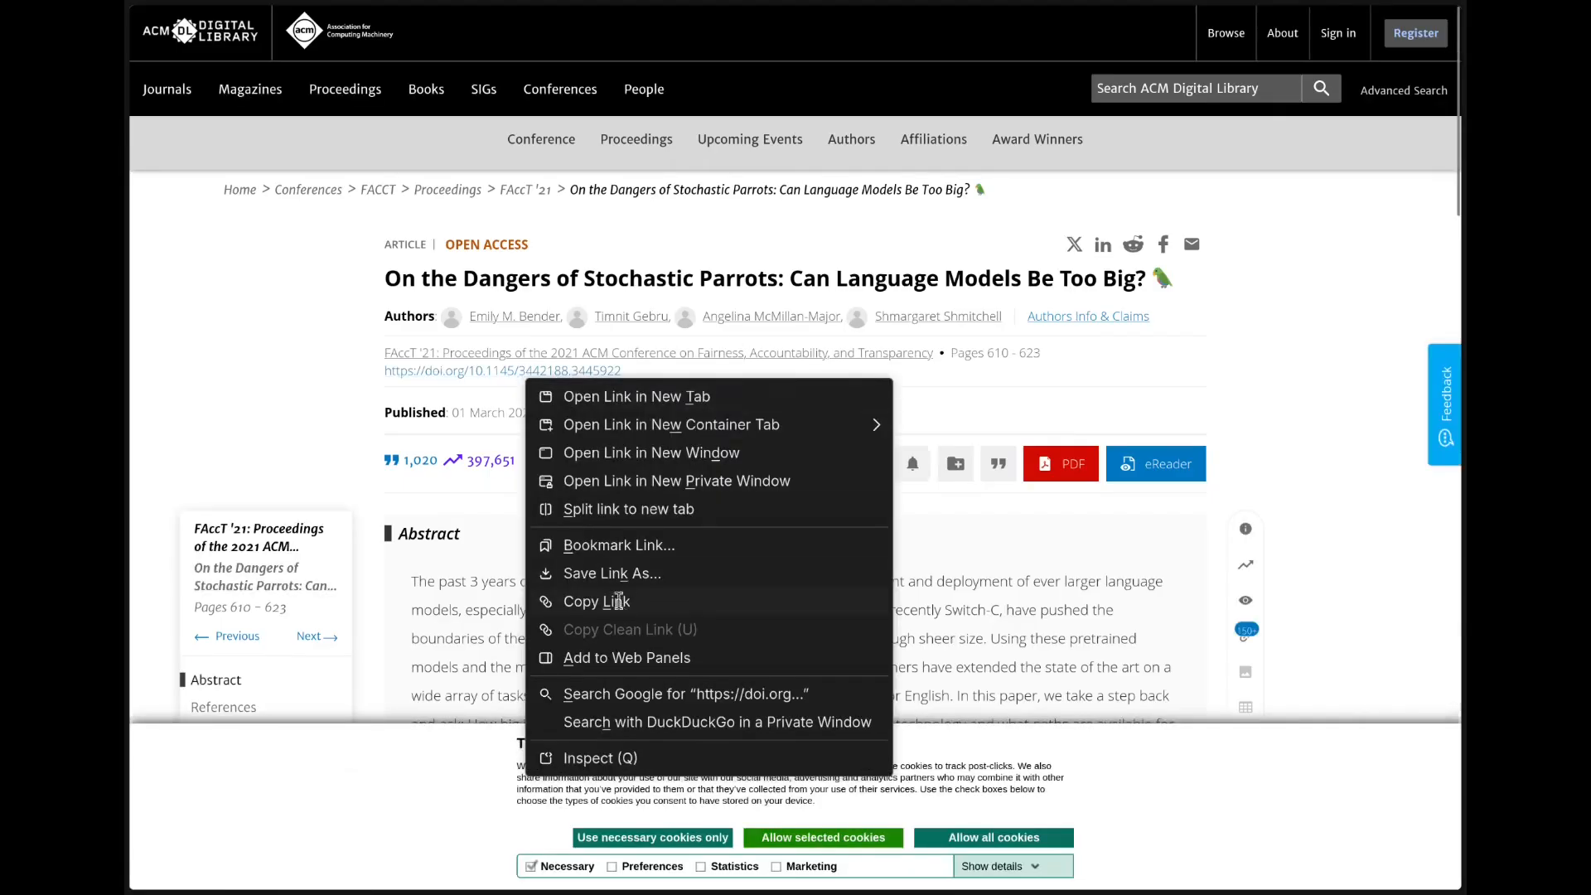
{"action": "left_click", "coordinate": [617, 600]}
{"action": "key", "text": "super"}
{"action": "left_click", "coordinate": [746, 303]}
{"action": "left_click", "coordinate": [454, 174]}
{"action": "key", "text": "ctrl+v"}
{"action": "key", "text": "Return"}
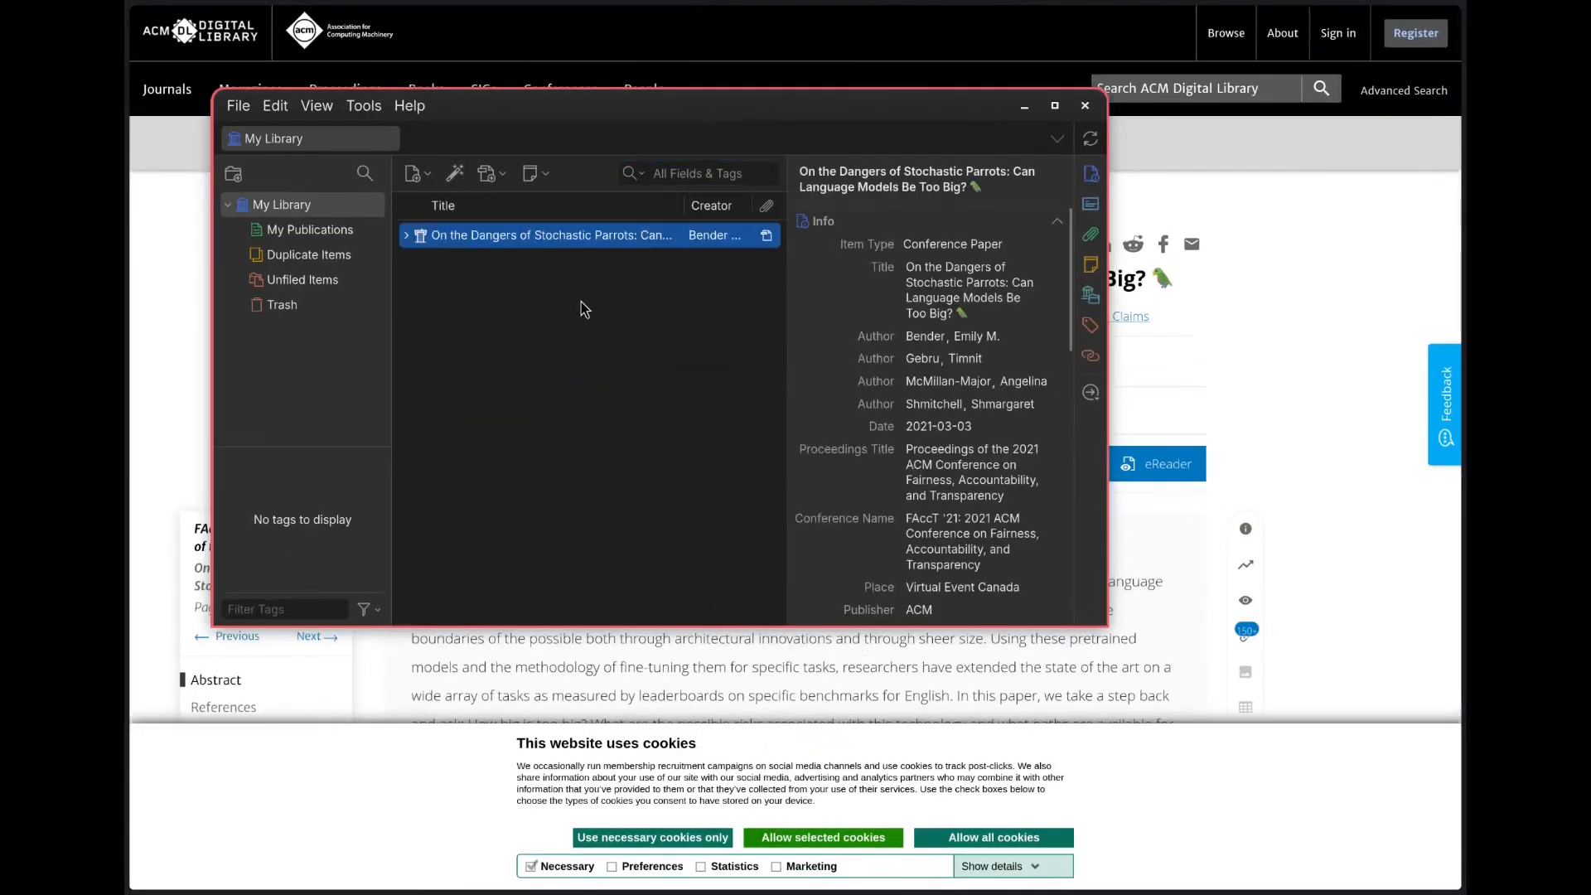
In LibreOffice Writer, cite the Stochastic Parrots paper after "testing" as a footnote in Chicago Manual of Style 17th edition (note).
{"action": "key", "text": "super"}
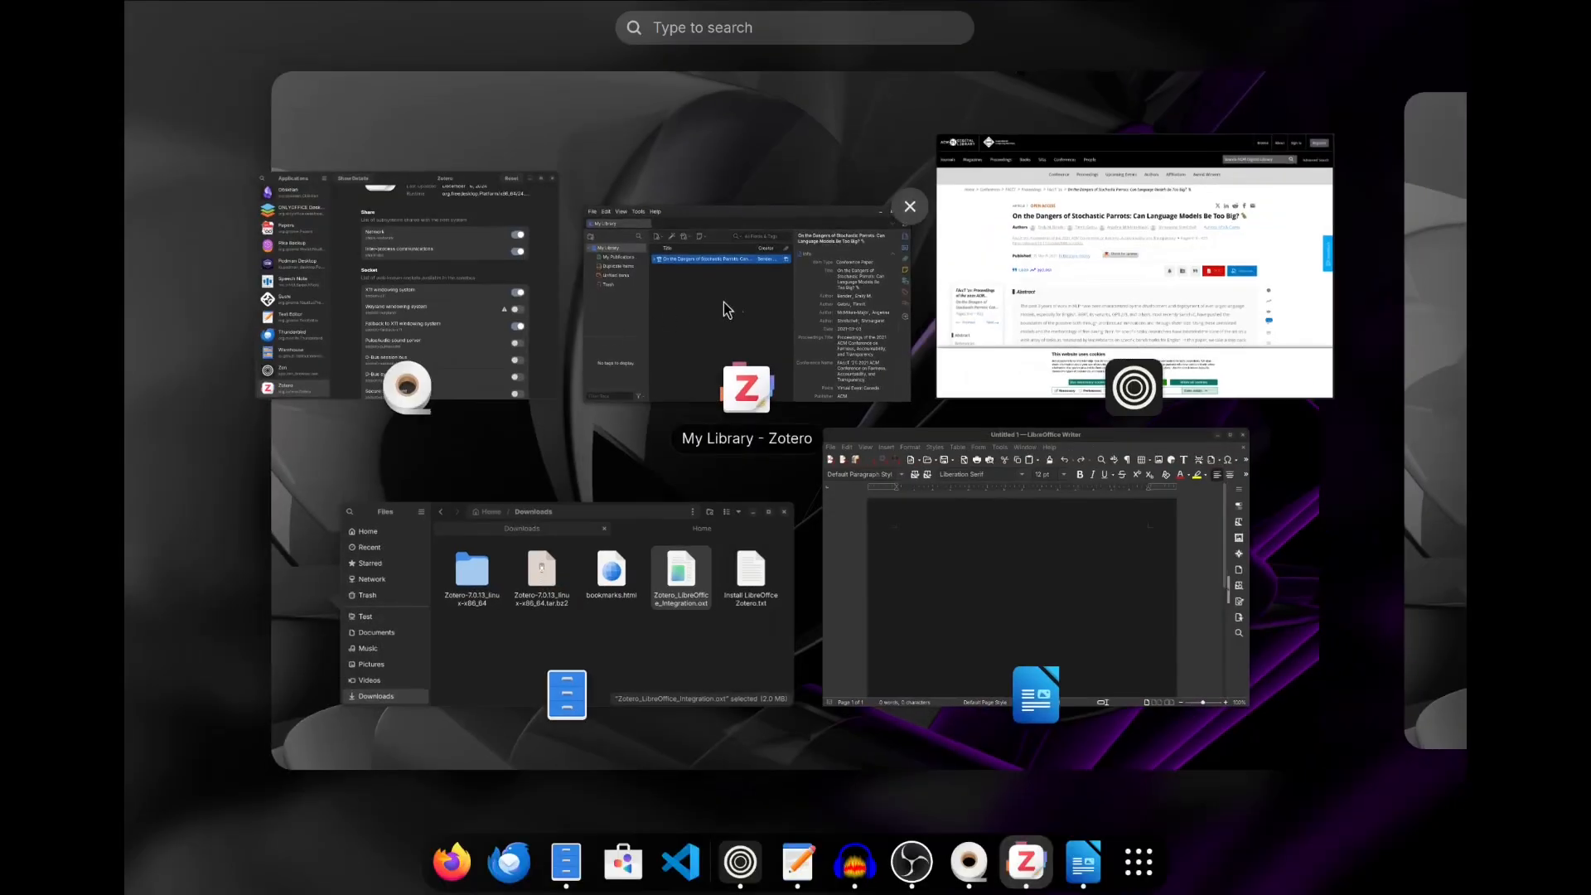
{"action": "left_click", "coordinate": [877, 583]}
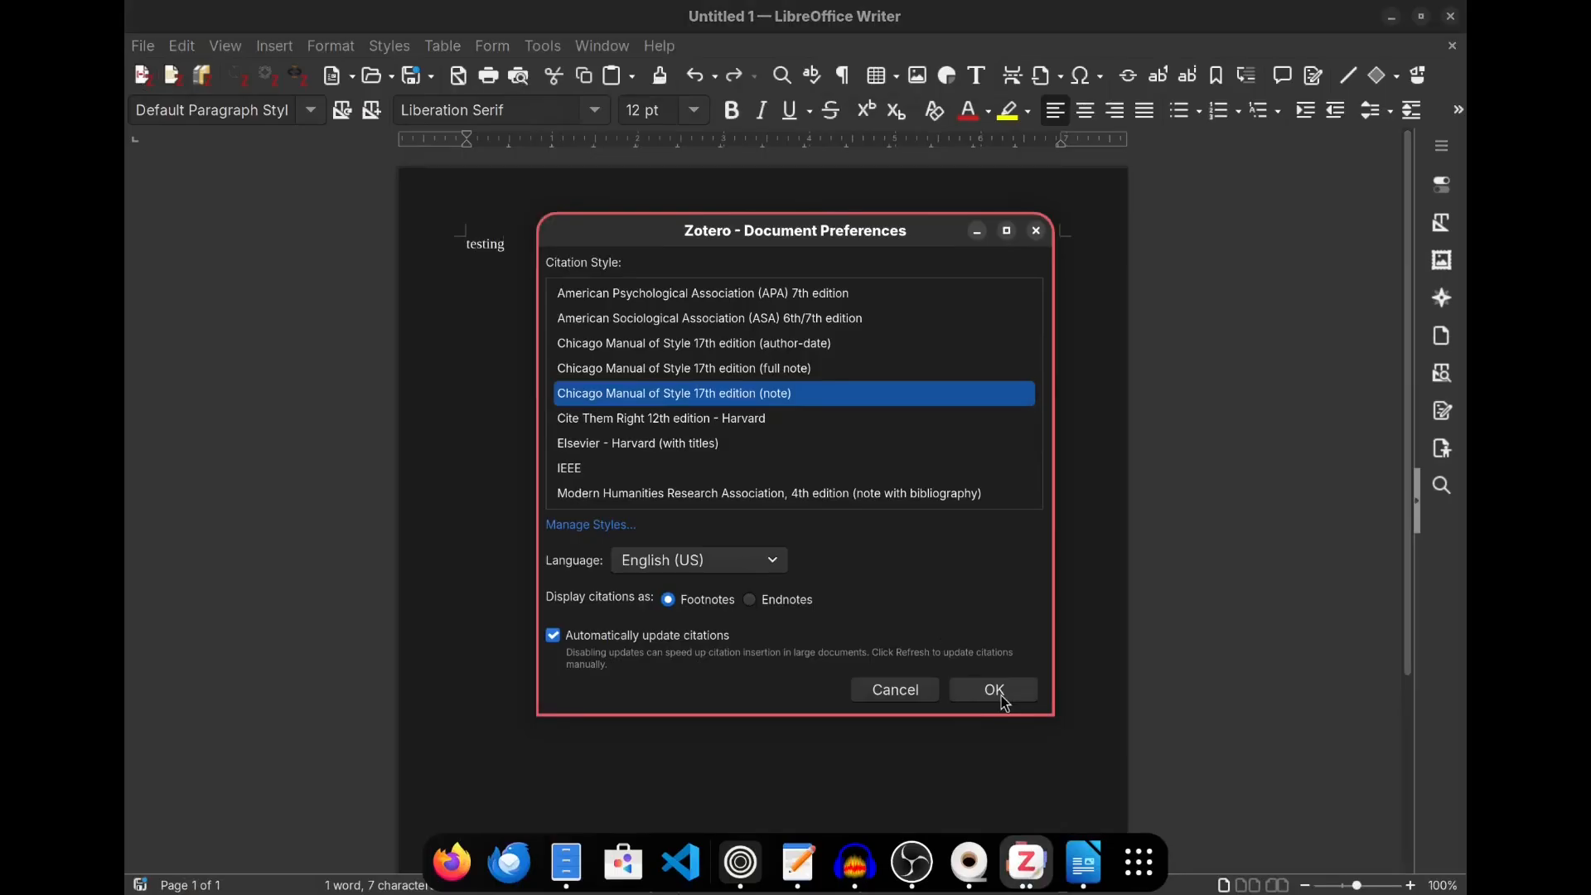
{"action": "left_click", "coordinate": [998, 691]}
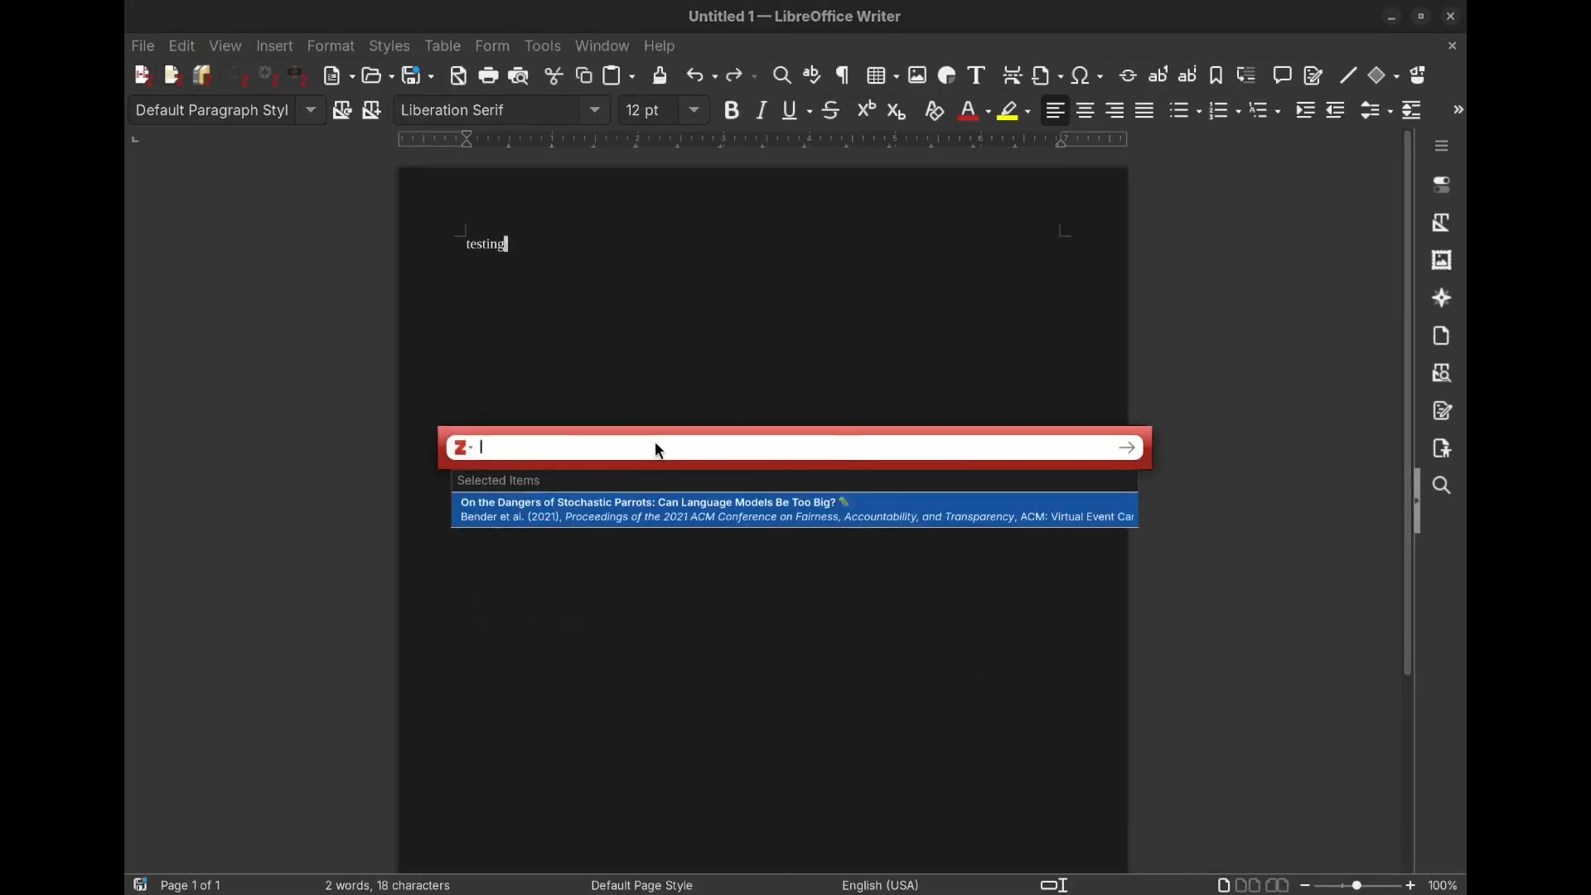
{"action": "key", "text": "Return"}
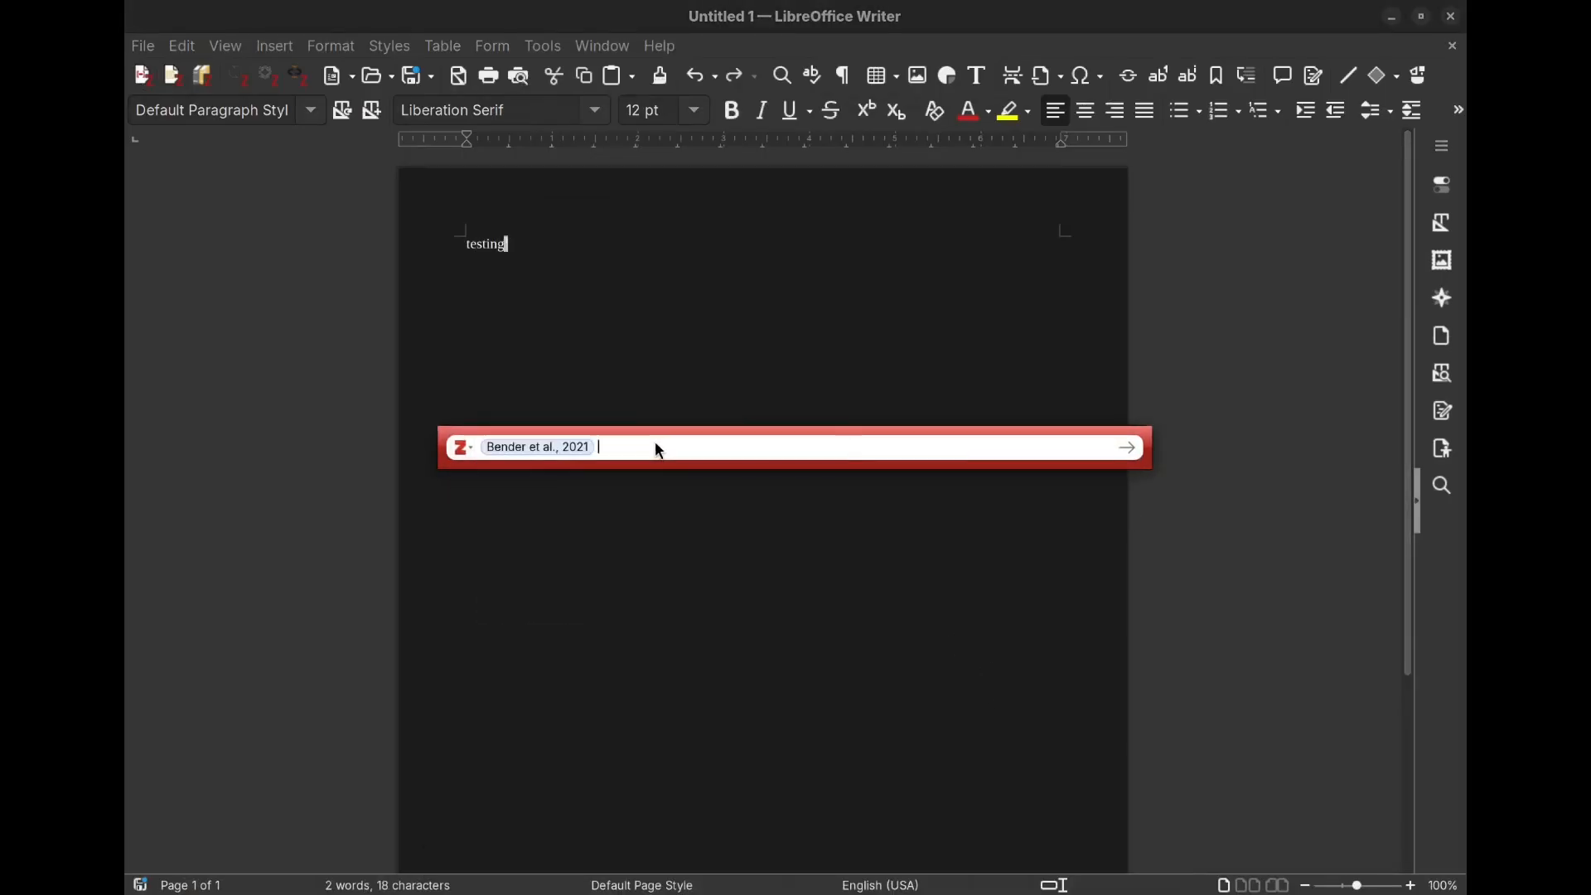
{"action": "key", "text": "Return"}
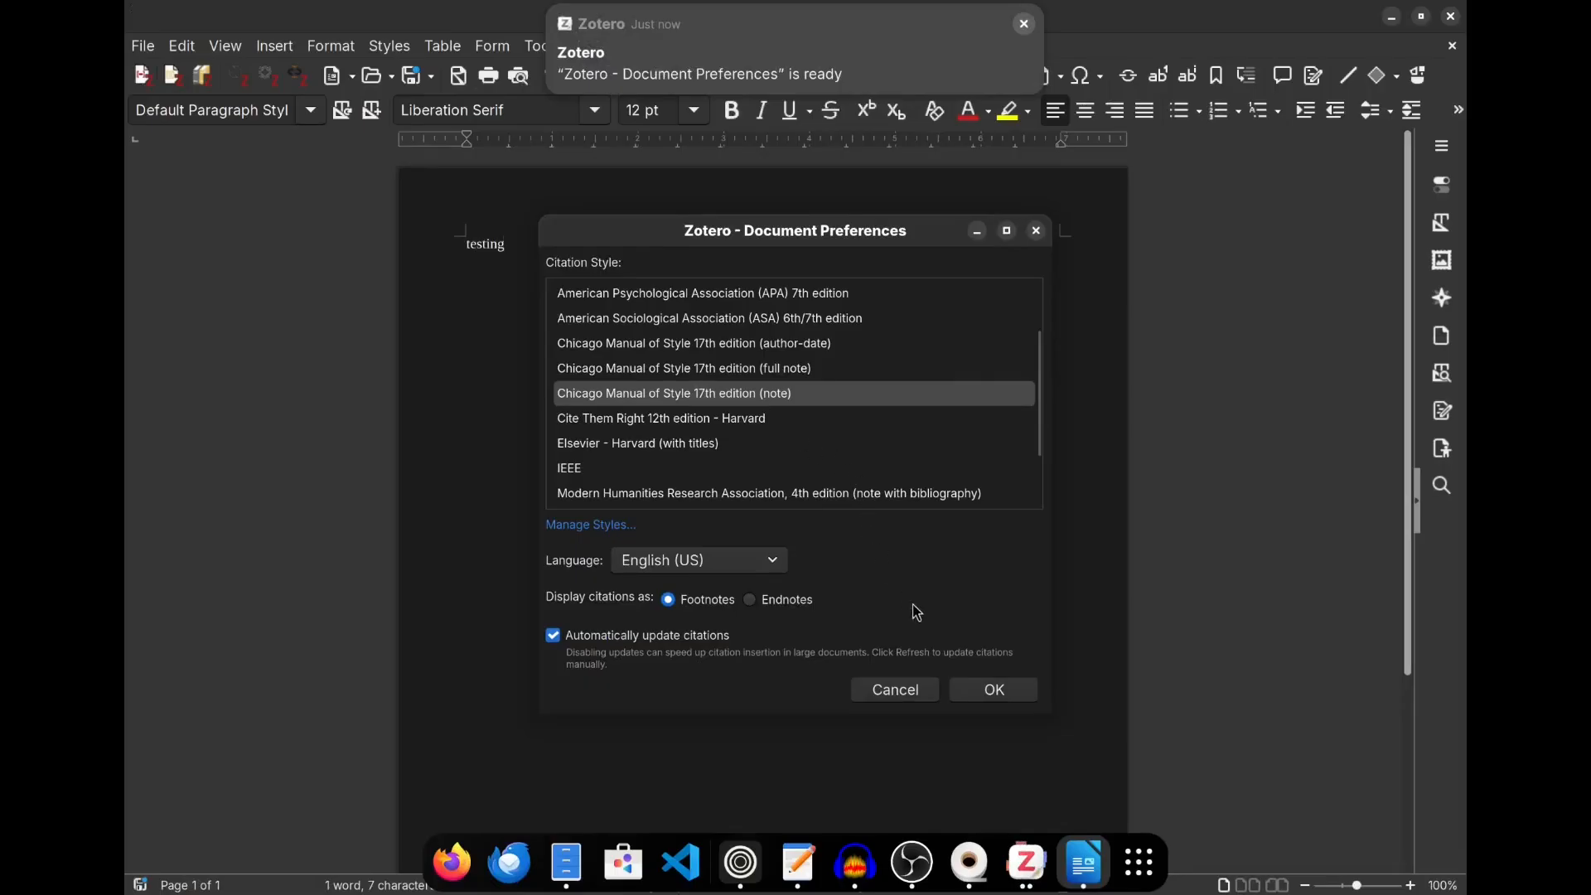
{"action": "left_click", "coordinate": [1005, 701]}
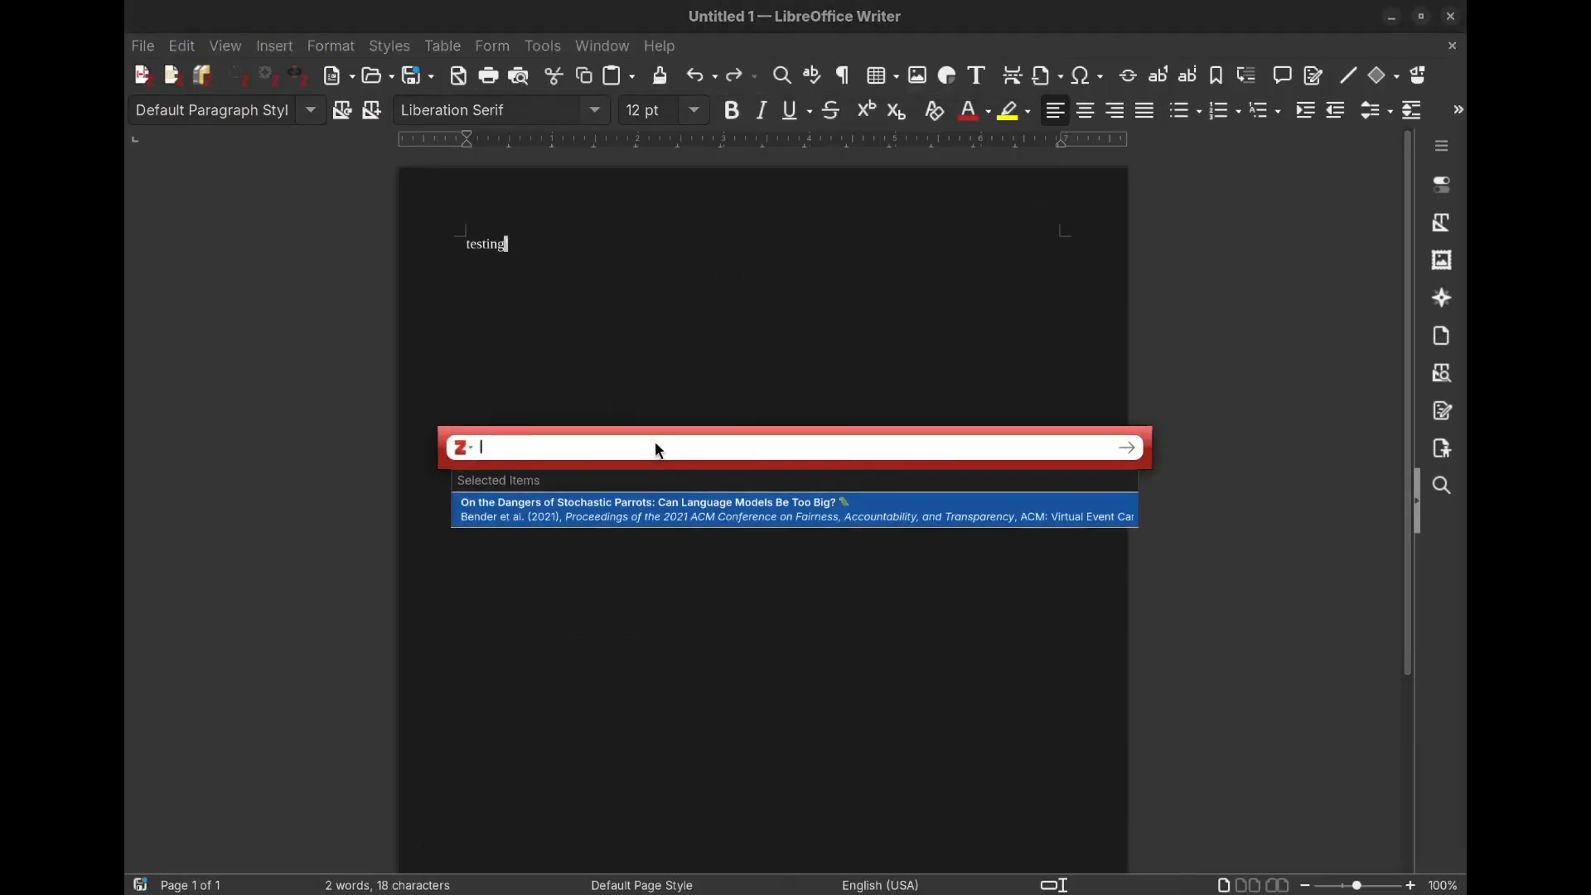
{"action": "key", "text": "Return"}
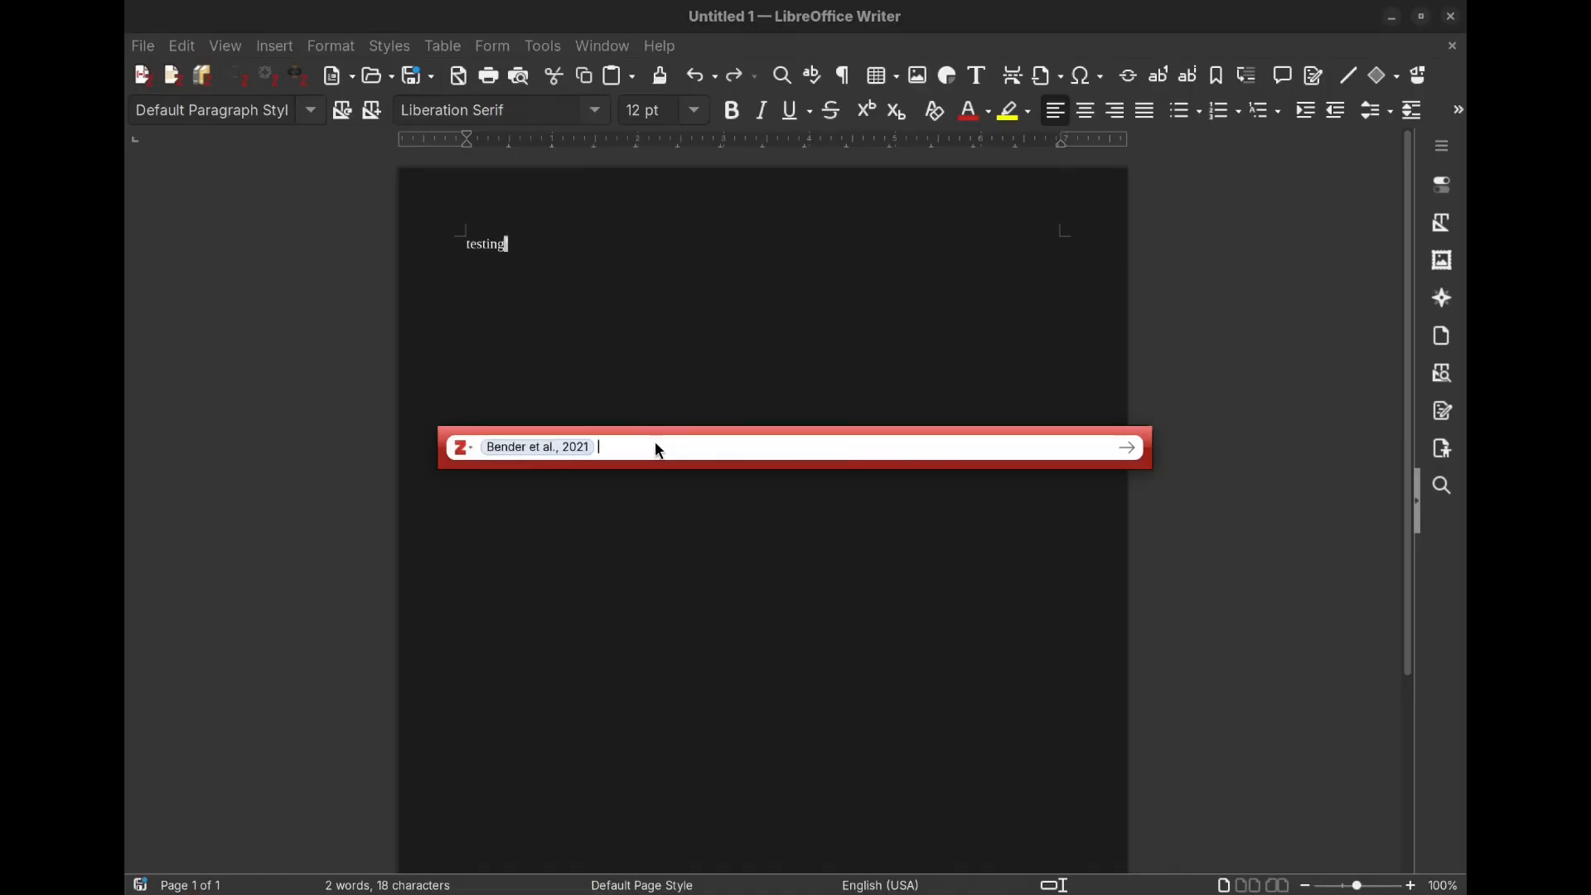
{"action": "key", "text": "Return"}
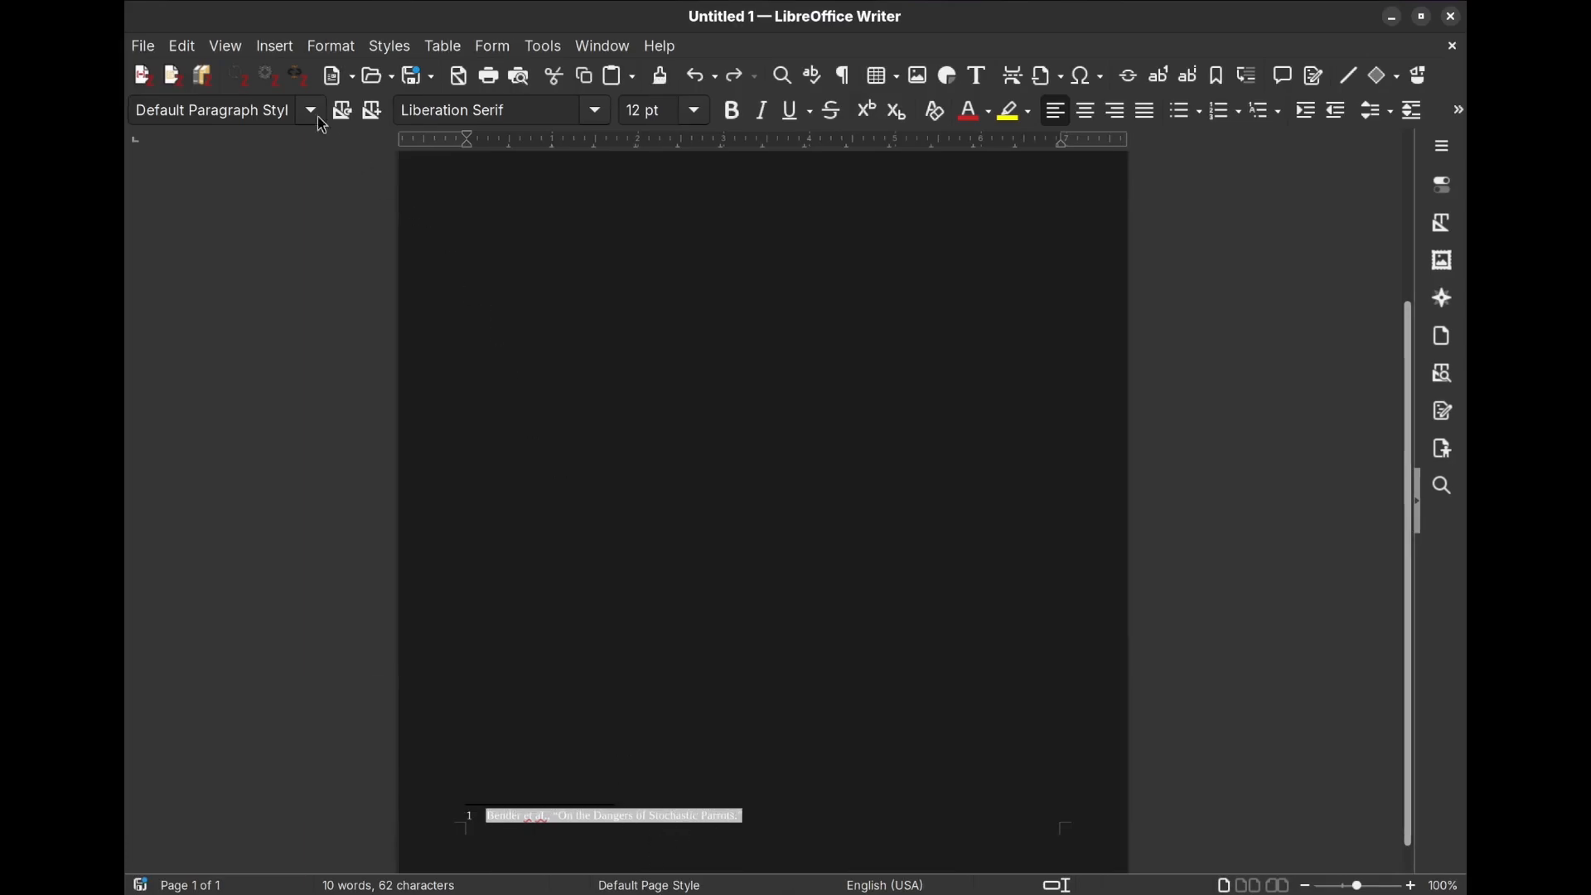
Turn off field shadings in the Writer document.
{"action": "left_click", "coordinate": [231, 48]}
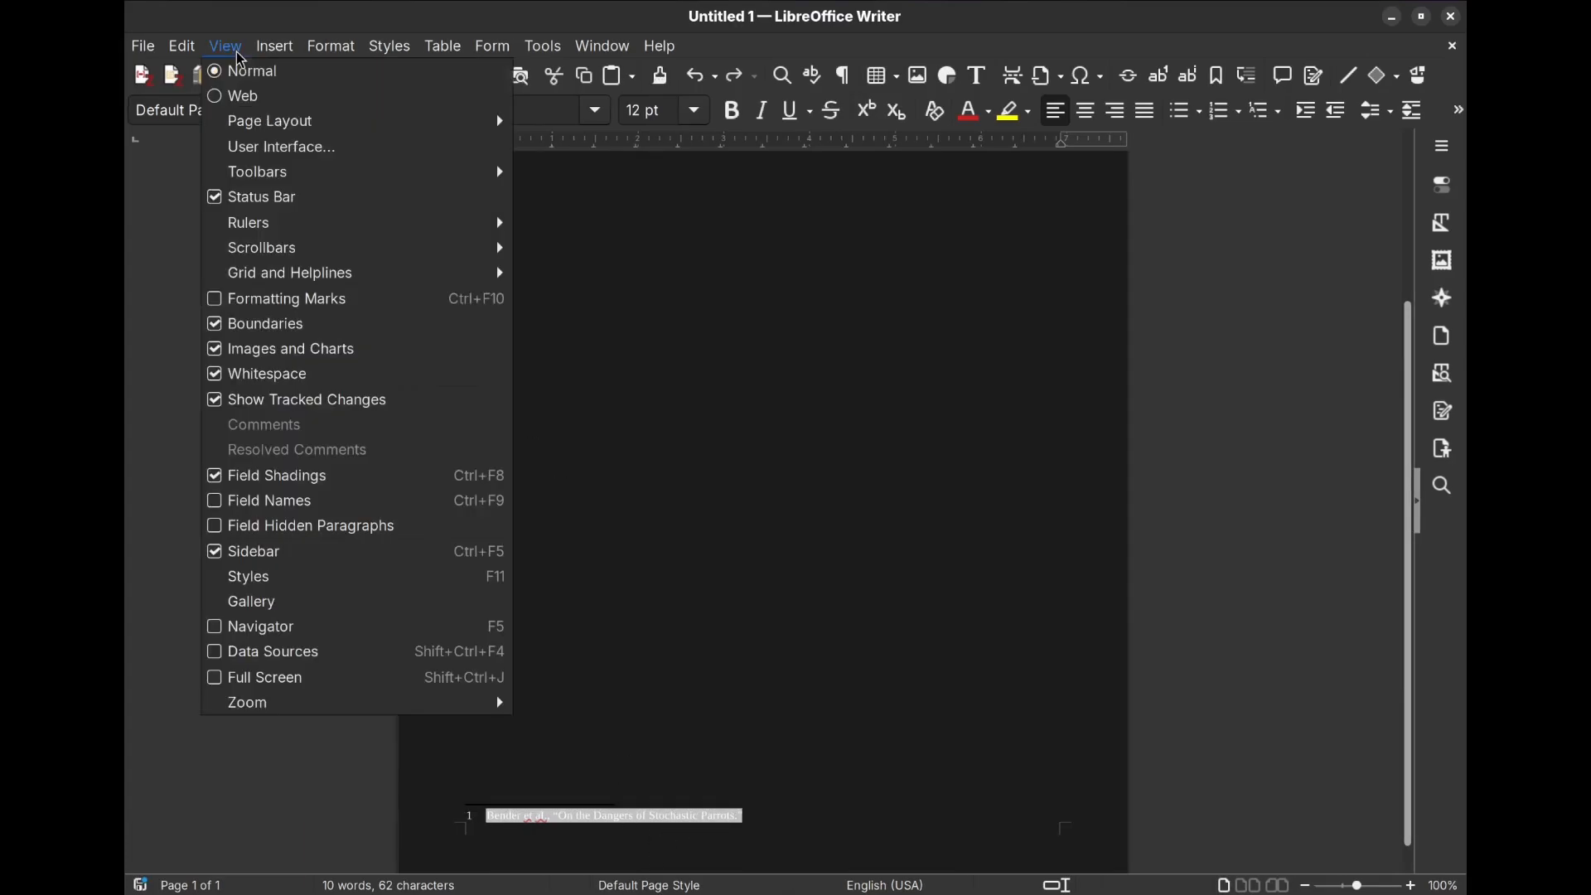
{"action": "left_click", "coordinate": [270, 481]}
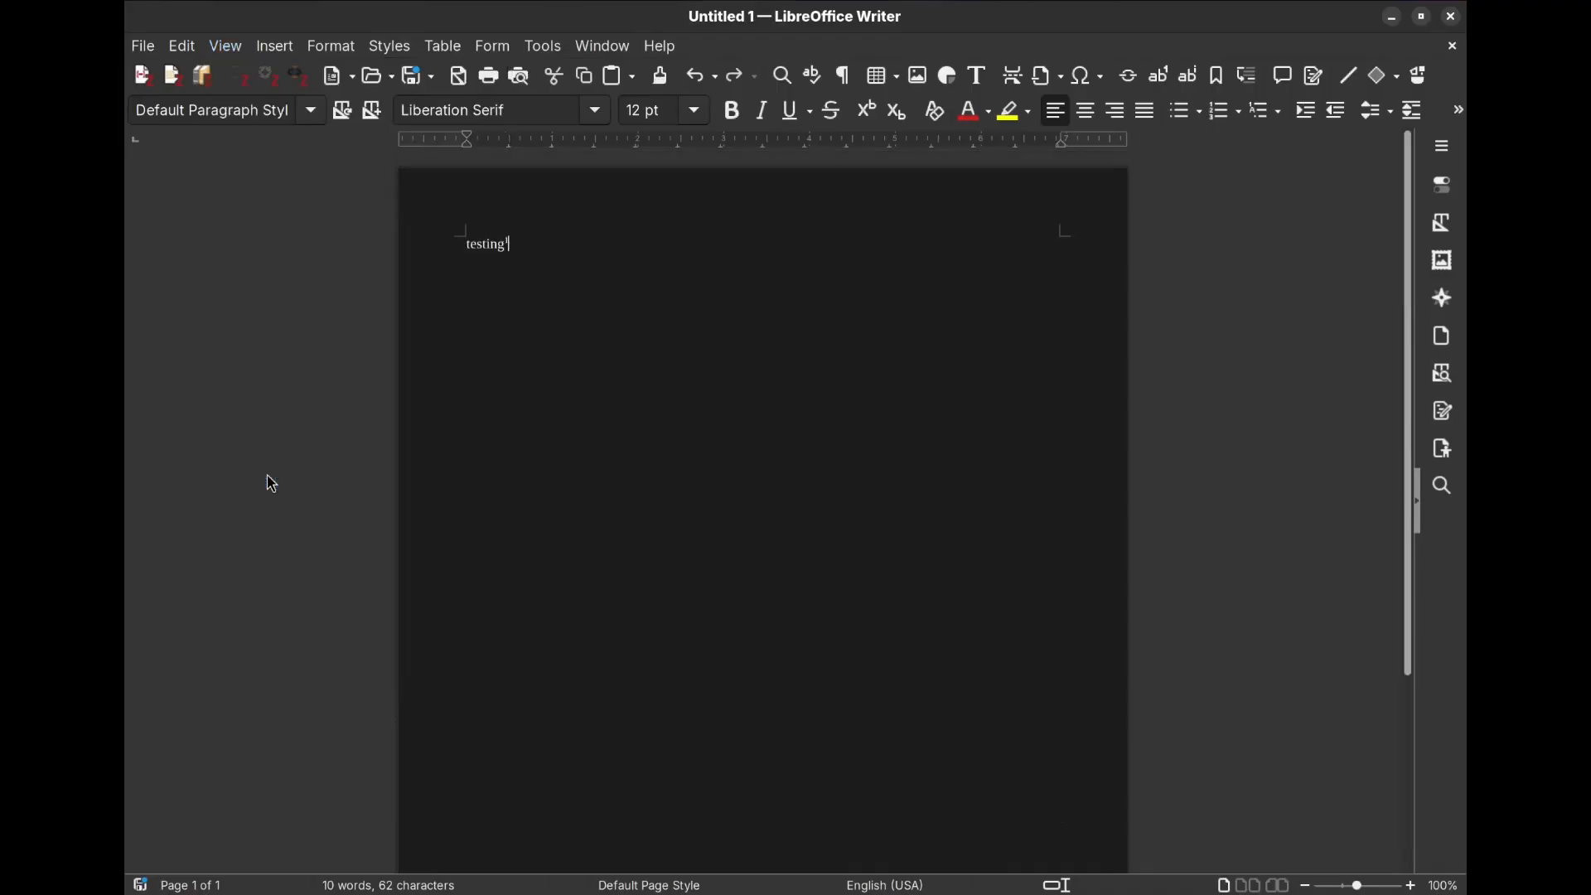